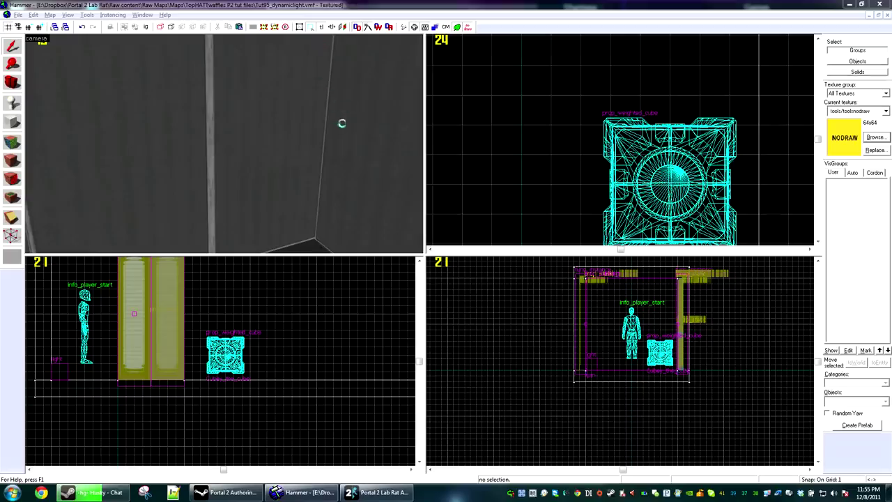
# Look around the test chamber in the 3D view, examining the weighted cube, the grating wall and the hint brushes
pyautogui.click(336, 5)
pyautogui.press('z')
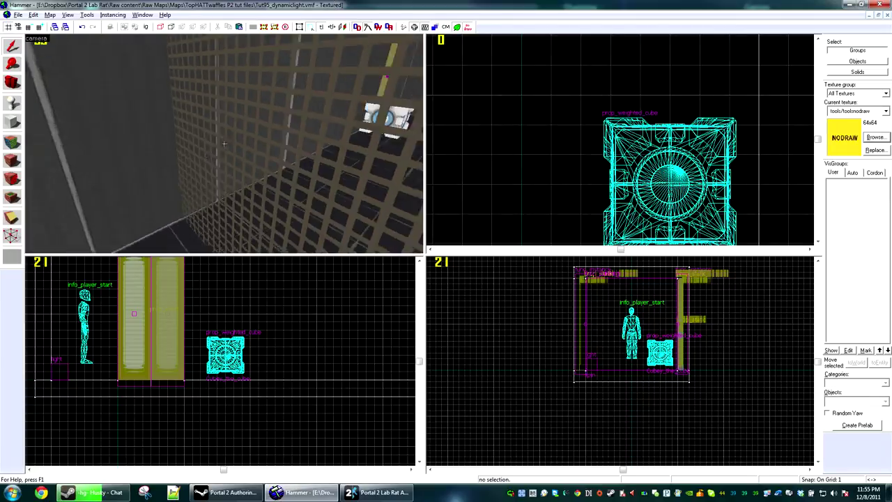
pyautogui.press('w')
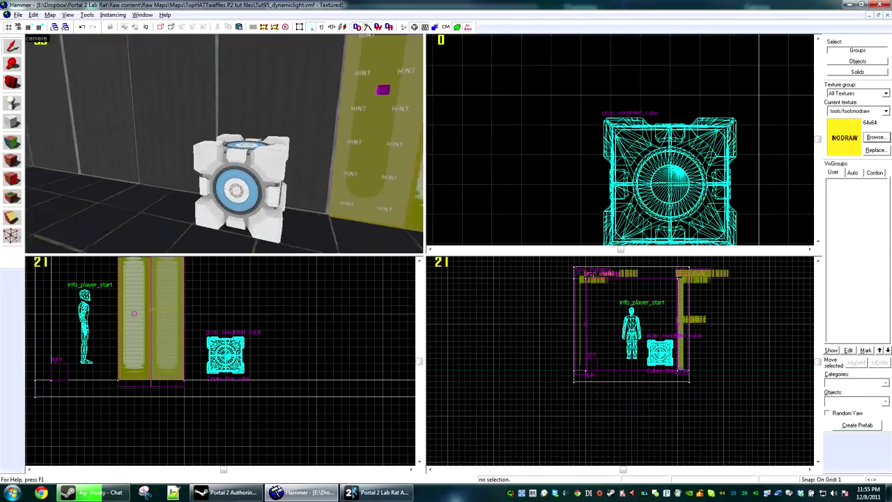
pyautogui.press('d')
pyautogui.press('z')
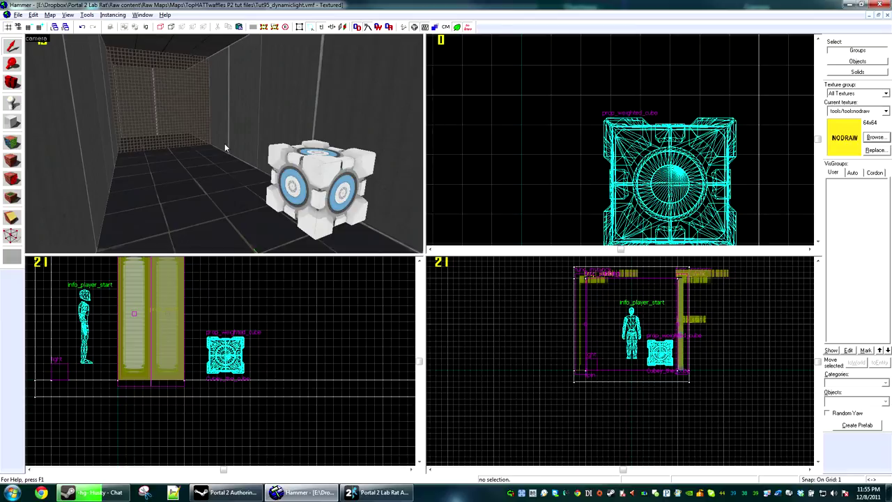
pyautogui.scroll(2, 225, 147)
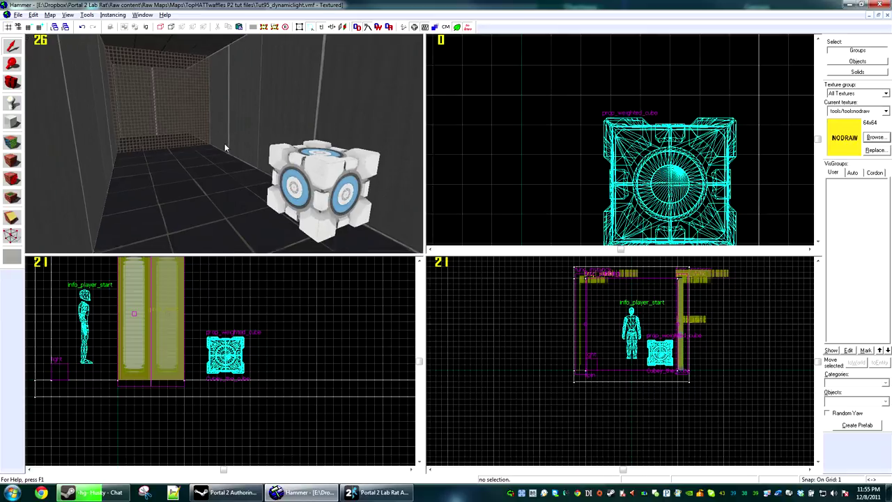
pyautogui.scroll(2, 307, 153)
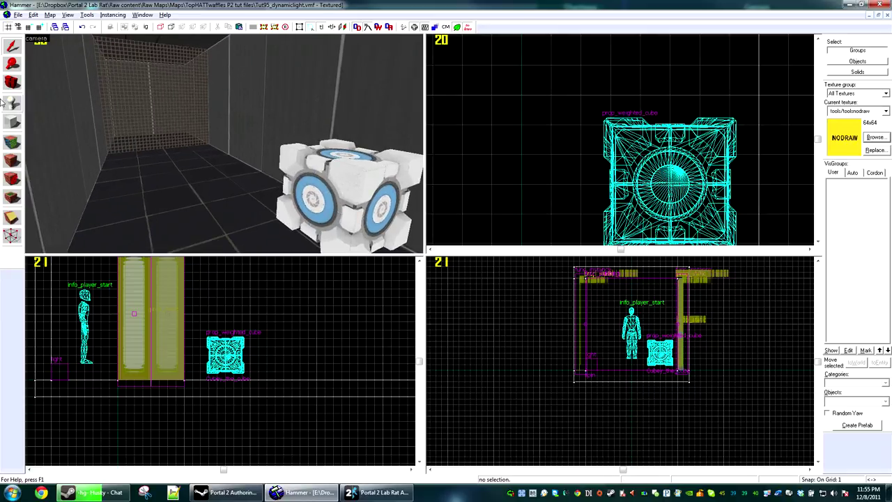
# Place a new point entity on the floor beside the weighted cube and change its class to env_projectedtexture
pyautogui.click(12, 102)
pyautogui.click(234, 202)
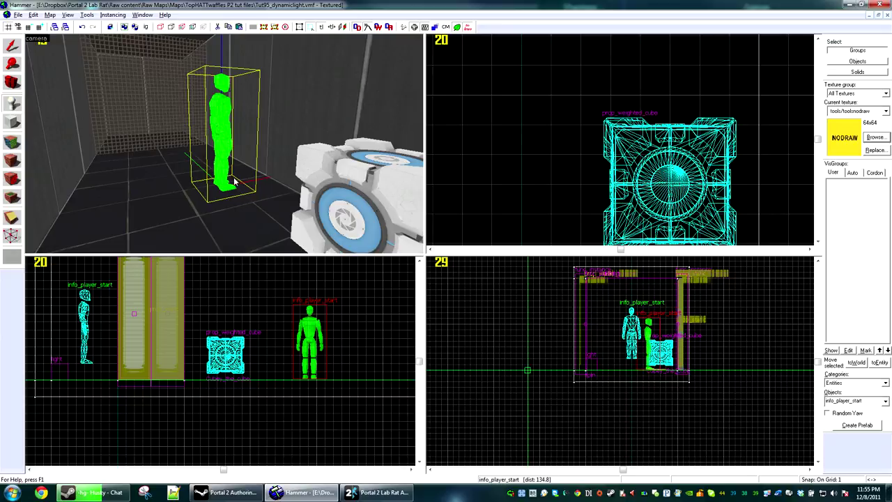
pyautogui.hotkey('alt', 'Return')
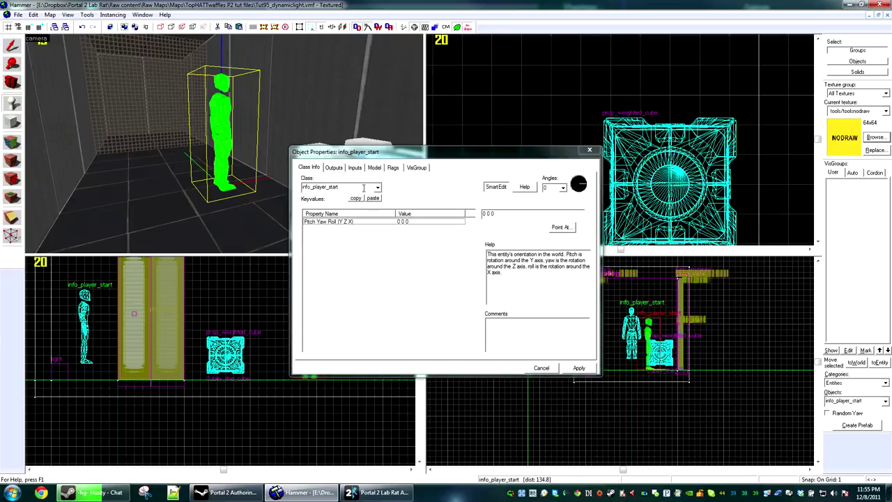
pyautogui.doubleClick(363, 188)
pyautogui.write('em')
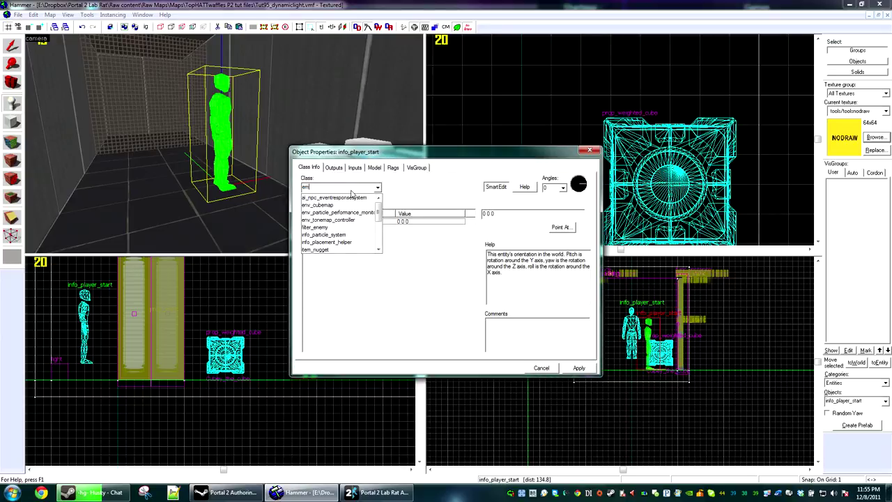
pyautogui.press('BackSpace')
pyautogui.write('nv_projectedtexture')
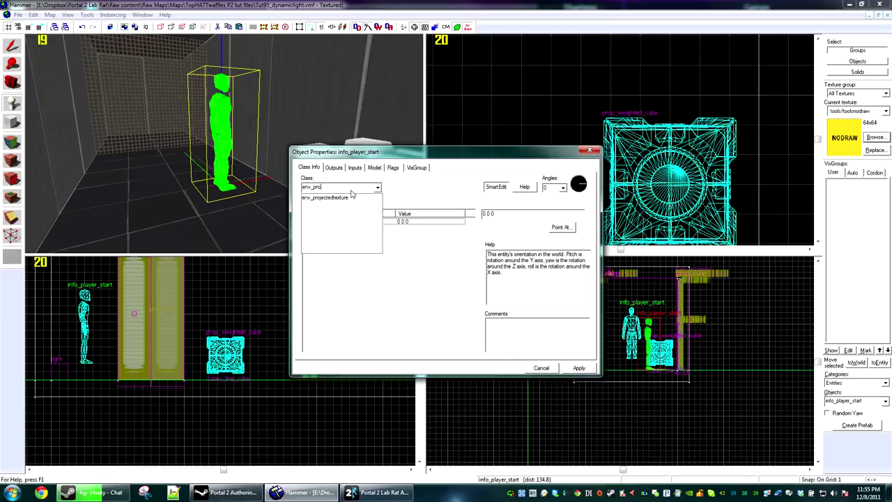
pyautogui.press('Return')
# Name the projected texture entity Light_1
pyautogui.click(511, 213)
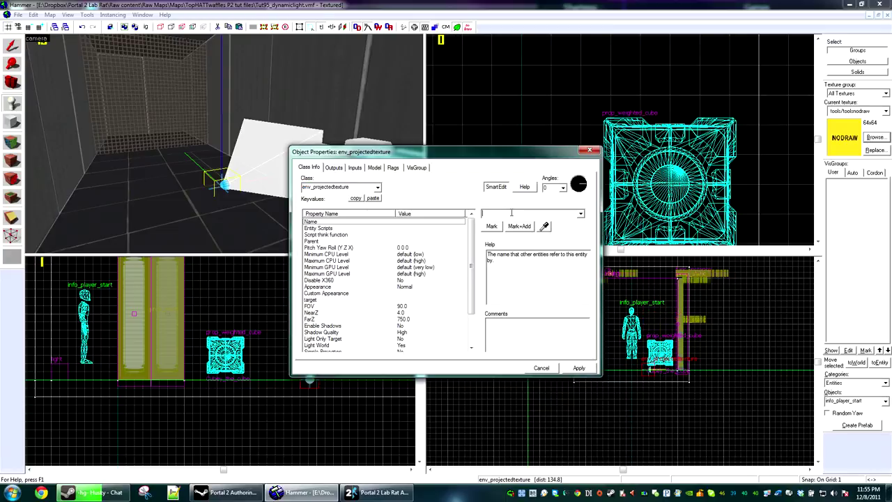
pyautogui.write('Light_1')
pyautogui.press('Return')
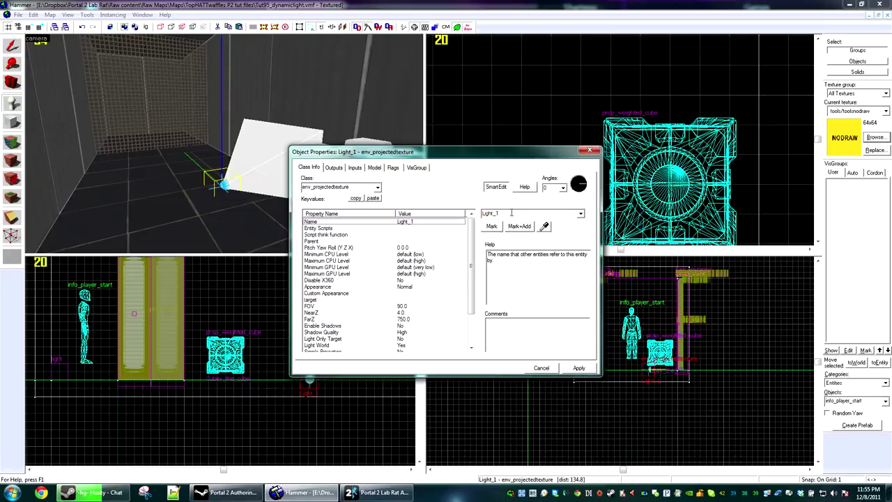
# Move Light_1 to the far end of the room, turn it to a yaw of 270 and raise it to the player's head height
pyautogui.click(15, 52)
pyautogui.scroll(-7, 631, 76)
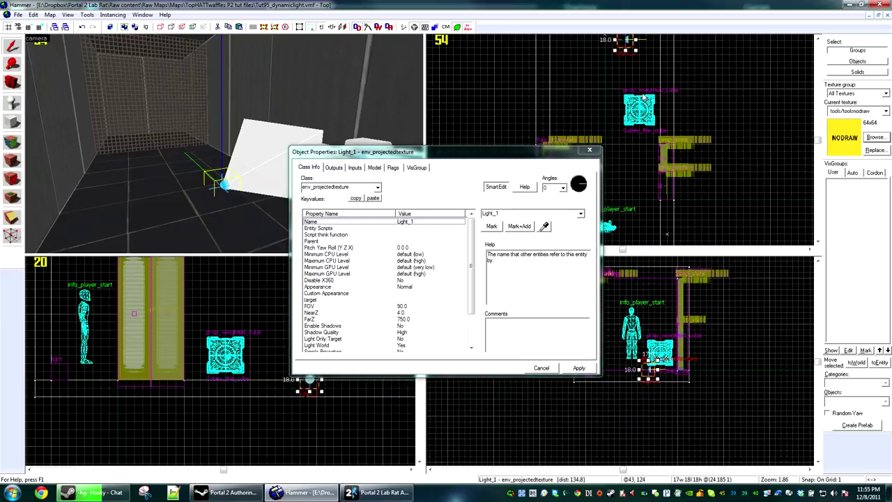
pyautogui.scroll(-6, 662, 122)
pyautogui.moveTo(632, 64); pyautogui.dragTo(699, 94)
pyautogui.scroll(8, 686, 193)
pyautogui.moveTo(636, 378); pyautogui.dragTo(635, 327)
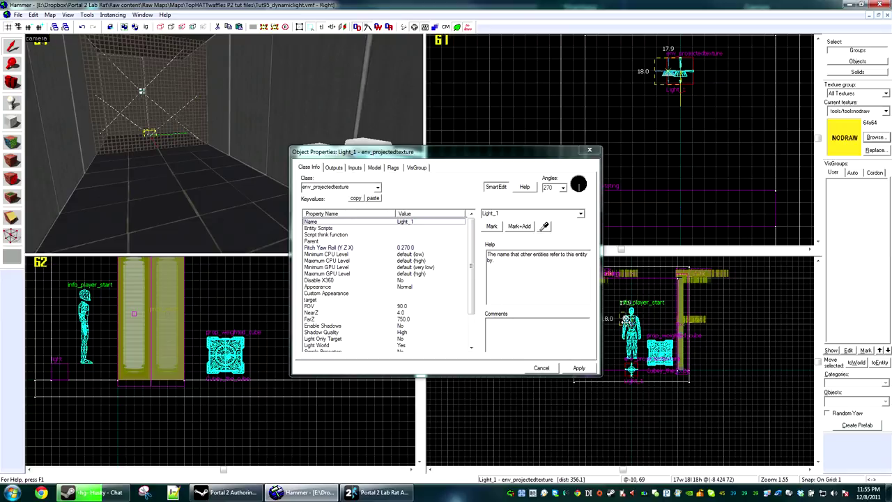
# Shift Light_1 about 8 units closer to the wall behind it in the top view
pyautogui.press('z')
pyautogui.press('w')
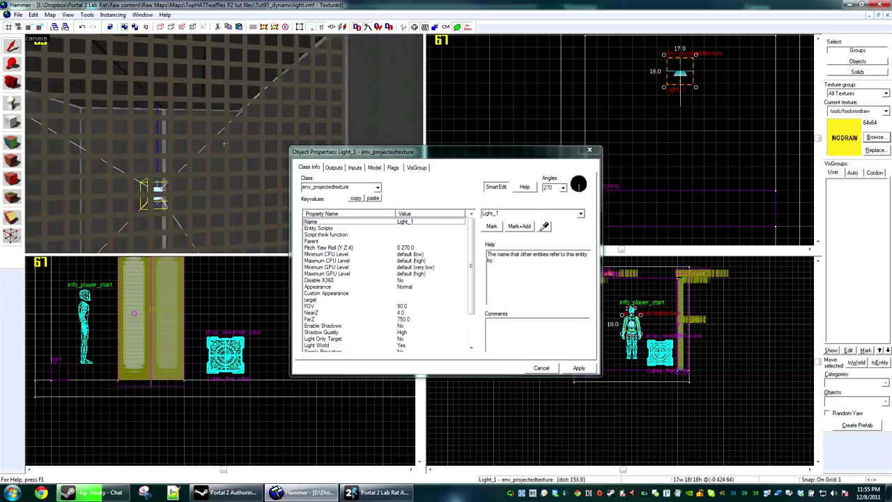
pyautogui.press('z')
pyautogui.scroll(2, 666, 81)
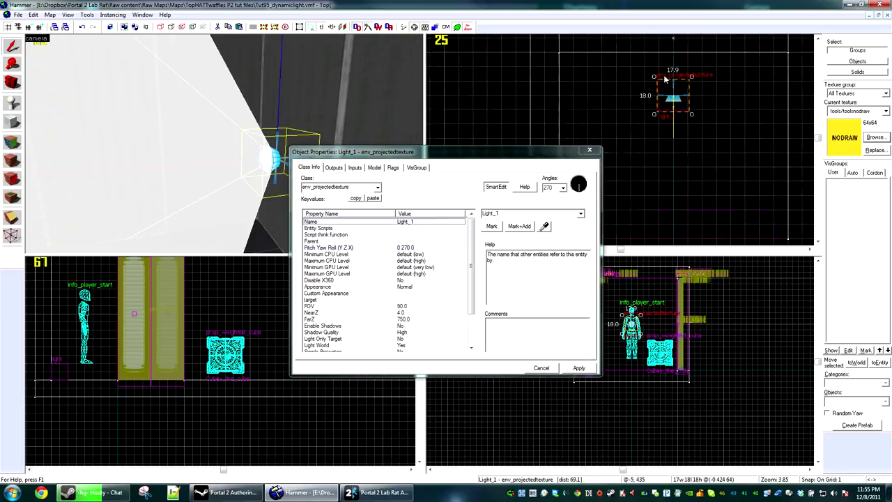
pyautogui.moveTo(674, 100); pyautogui.dragTo(674, 82)
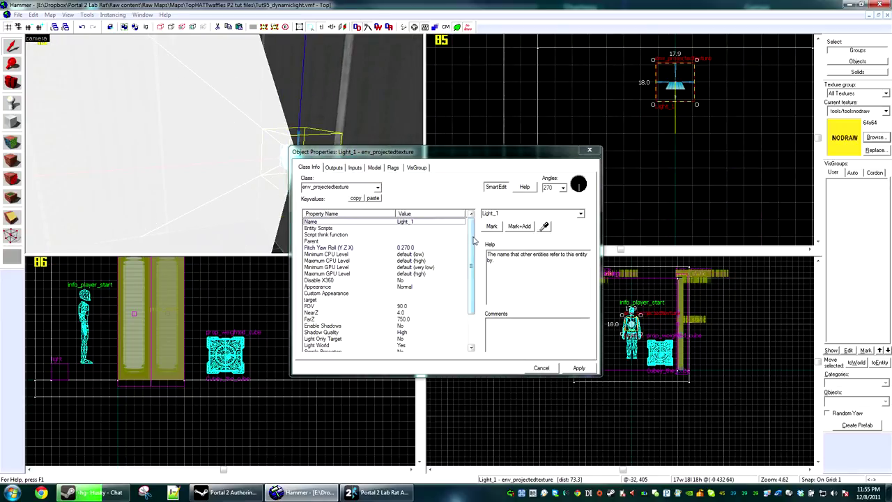
# Set Light_1's light color to orange and apply the change
pyautogui.moveTo(473, 241); pyautogui.dragTo(472, 289)
pyautogui.click(398, 327)
pyautogui.click(503, 231)
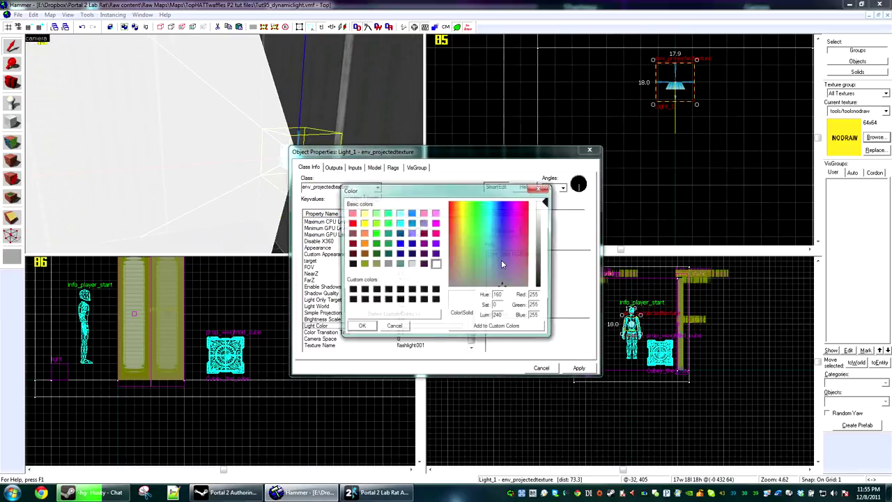
pyautogui.click(541, 182)
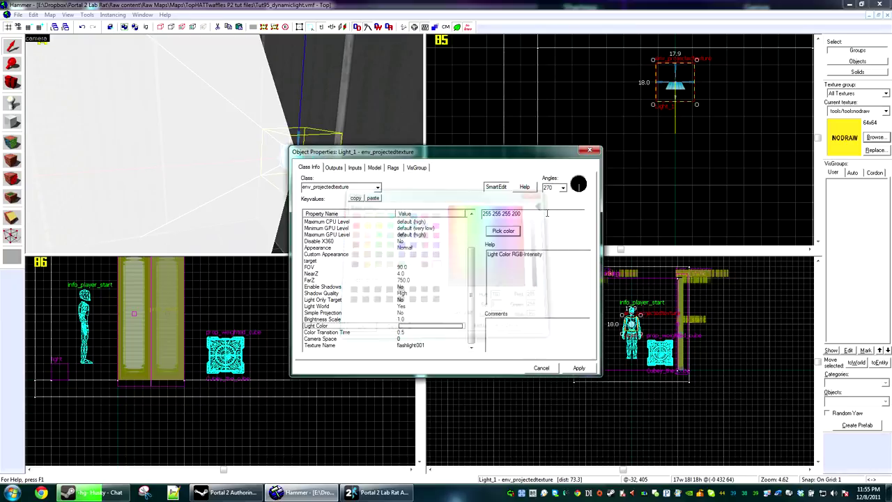
pyautogui.click(578, 368)
pyautogui.scroll(-2, 456, 335)
pyautogui.click(432, 345)
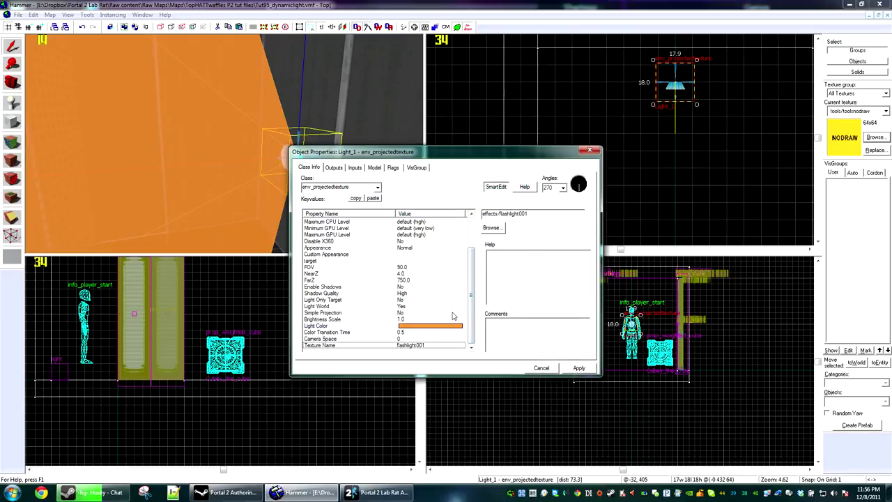
# Set Light_1's FarZ to 600, checking how far its projection volume reaches past the room
pyautogui.click(412, 280)
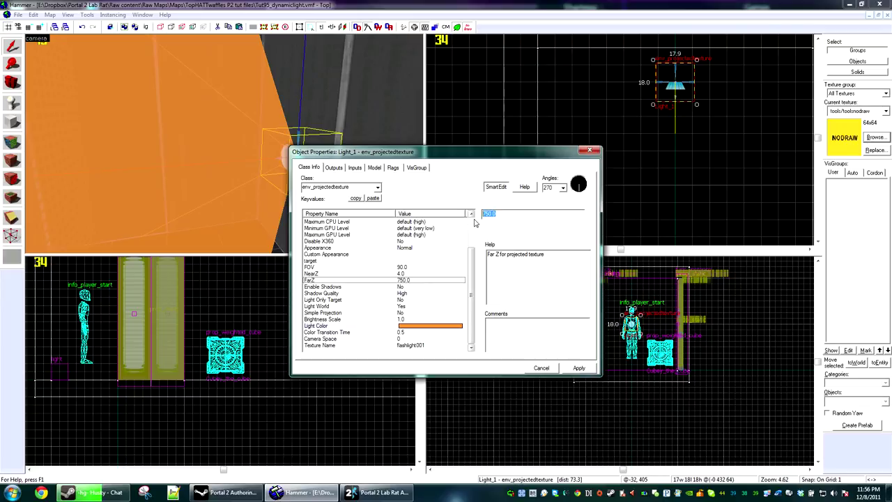
pyautogui.scroll(-7, 225, 144)
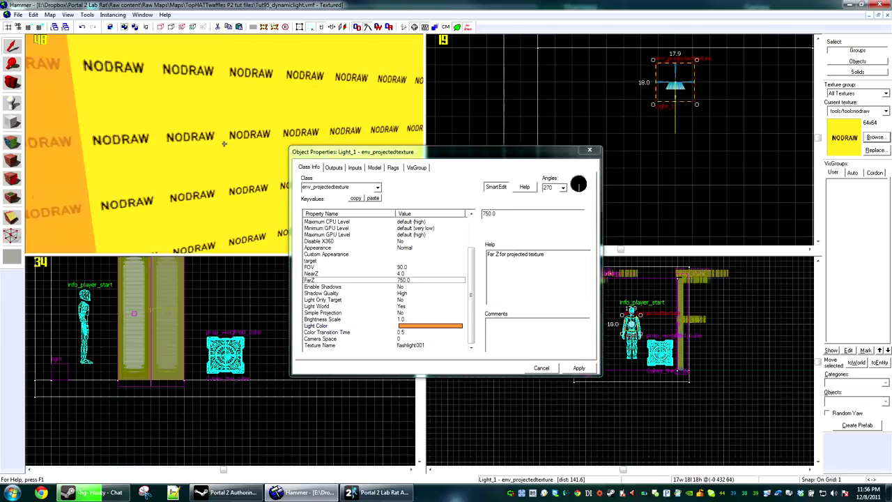
pyautogui.scroll(-1, 224, 145)
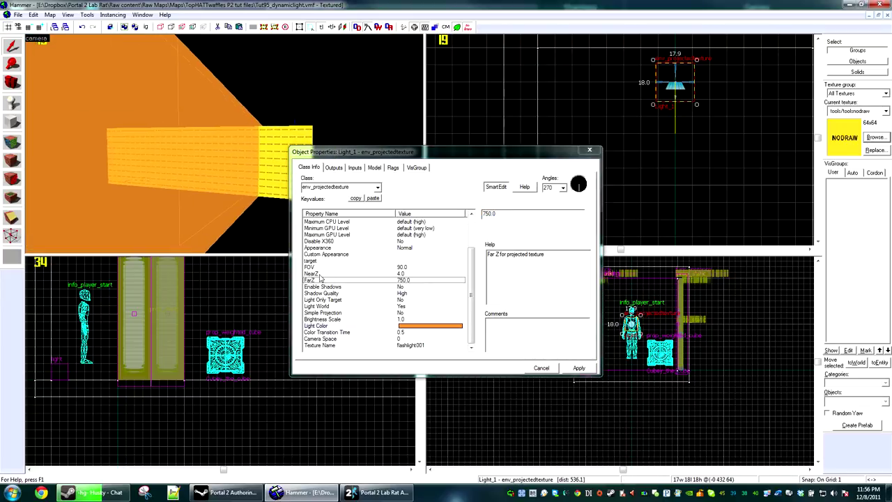
pyautogui.press('z')
pyautogui.press('a')
pyautogui.press('s')
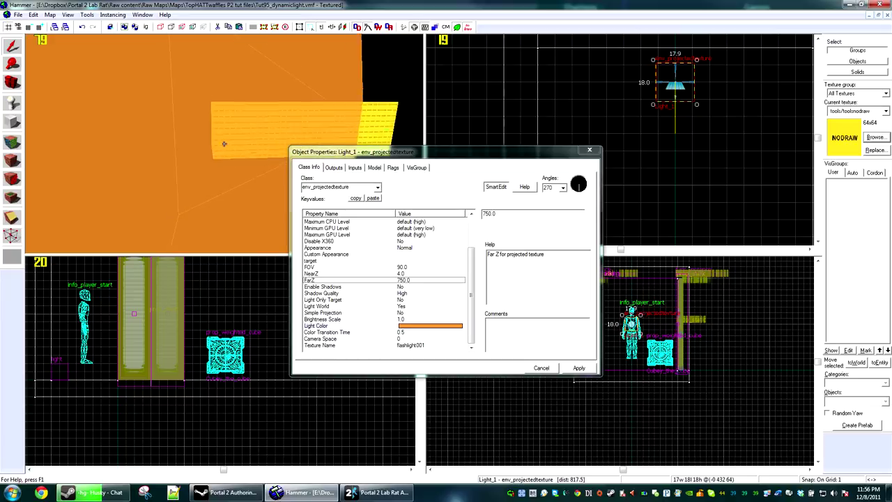
pyautogui.scroll(-6, 224, 144)
pyautogui.moveTo(506, 213); pyautogui.dragTo(450, 215)
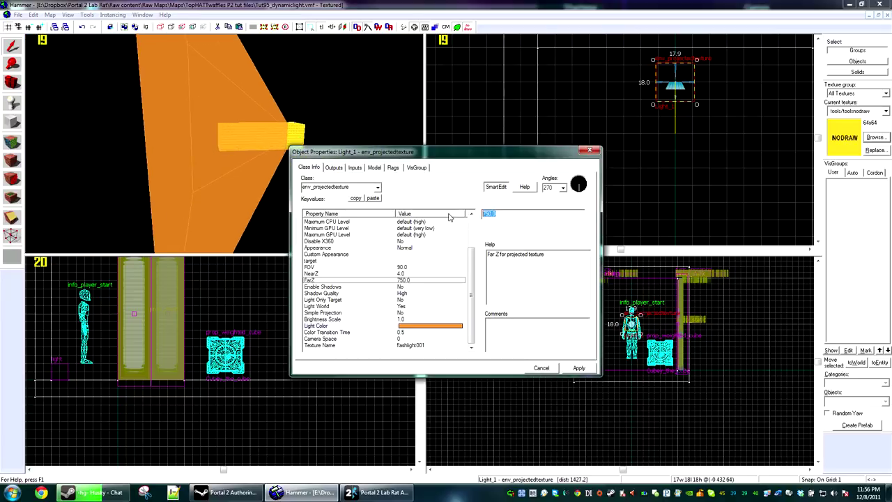
pyautogui.write('600')
pyautogui.press('Return')
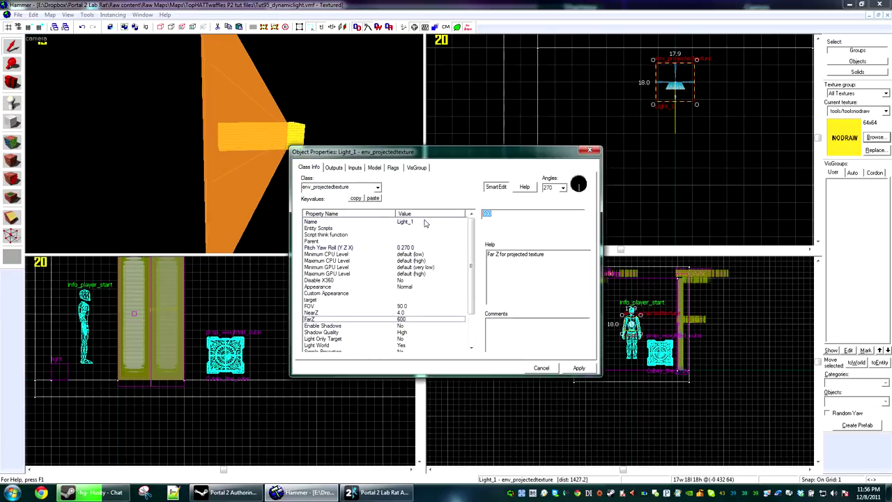
# Set Light_1's FarZ to 550 and check the end of the projection against the room's far wall
pyautogui.write('550')
pyautogui.scroll(5, 221, 142)
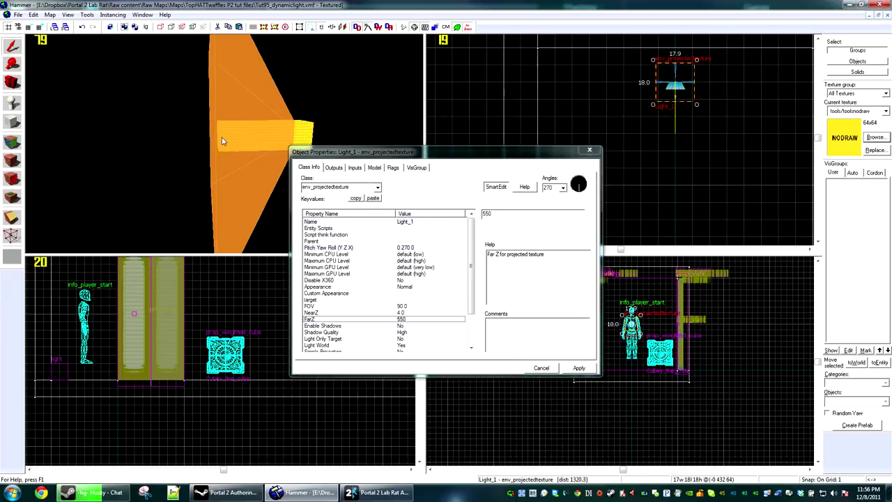
pyautogui.press('z')
pyautogui.press('a')
pyautogui.press('z')
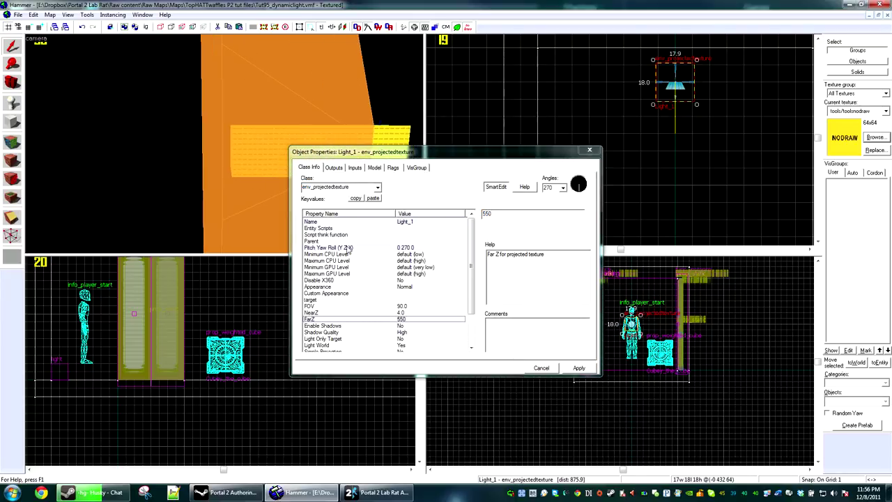
# Set Light_1's NearZ to 32 so the projection starts farther in front of the light
pyautogui.click(399, 312)
pyautogui.click(401, 307)
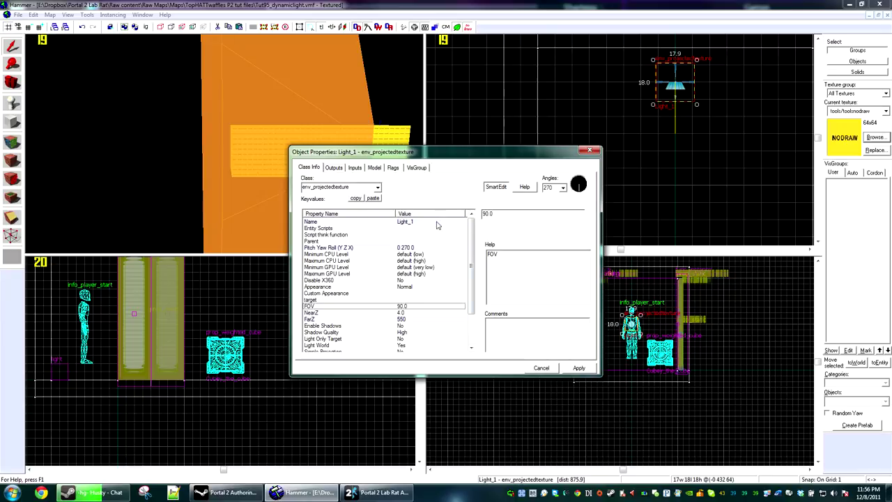
pyautogui.scroll(6, 118, 151)
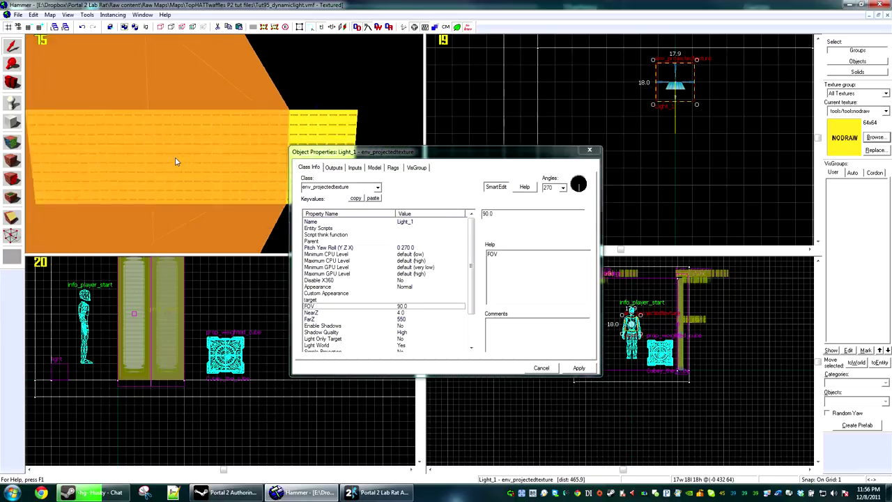
pyautogui.scroll(4, 175, 161)
pyautogui.press('z')
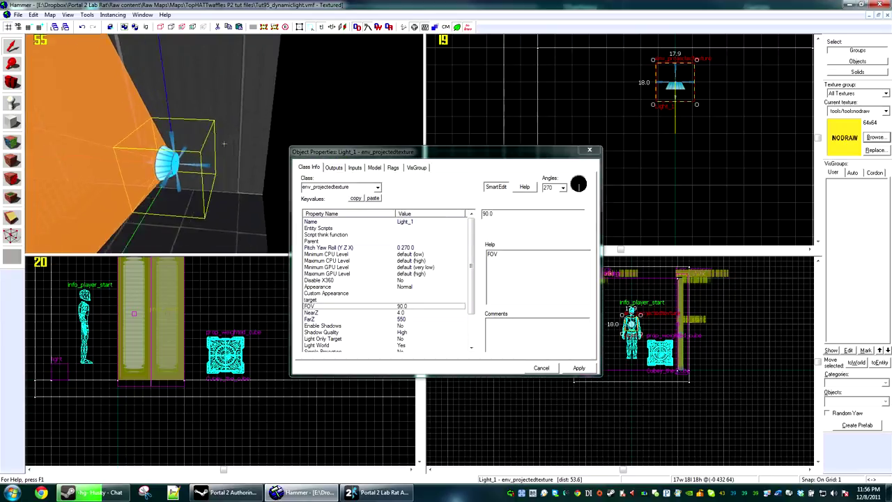
pyautogui.press('z')
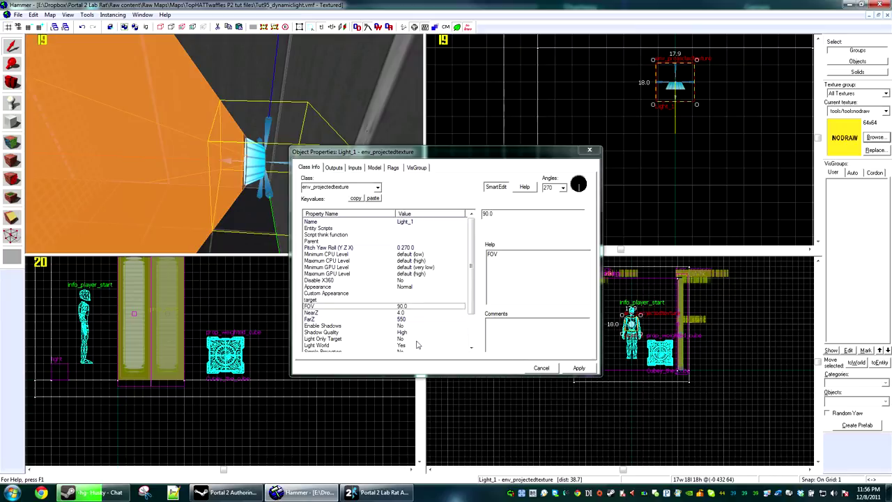
pyautogui.click(395, 319)
pyautogui.click(395, 312)
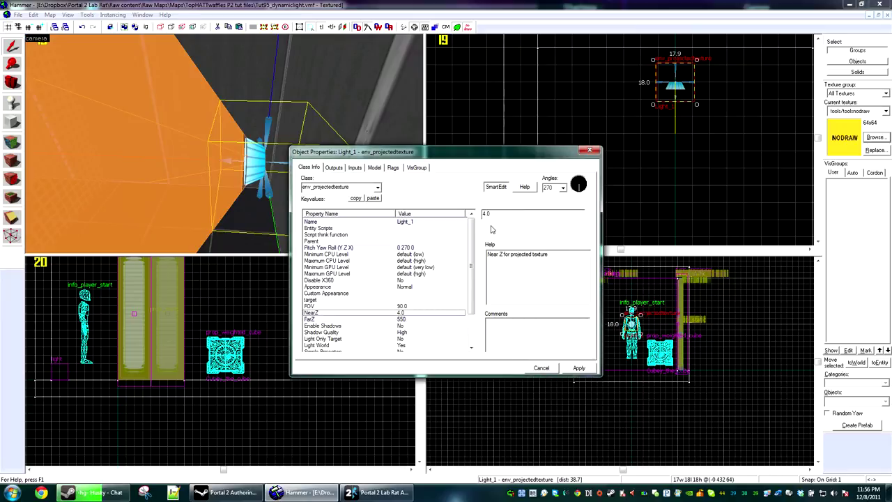
pyautogui.click(250, 160)
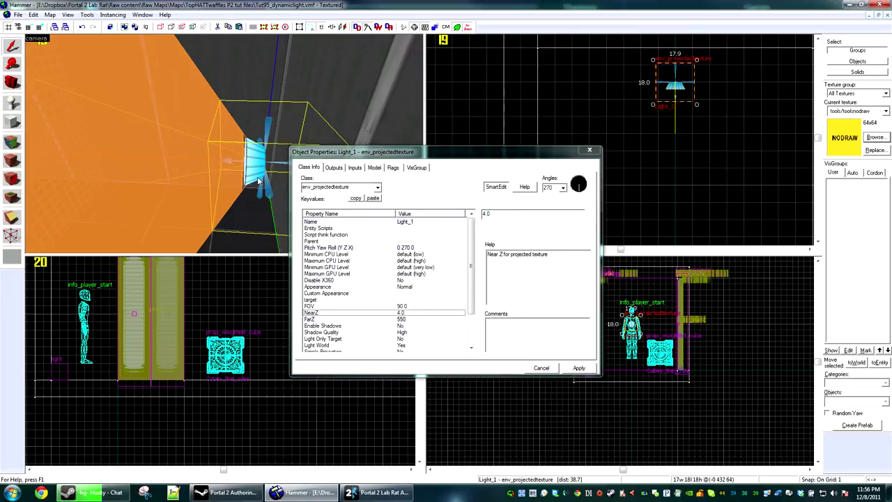
pyautogui.click(429, 206)
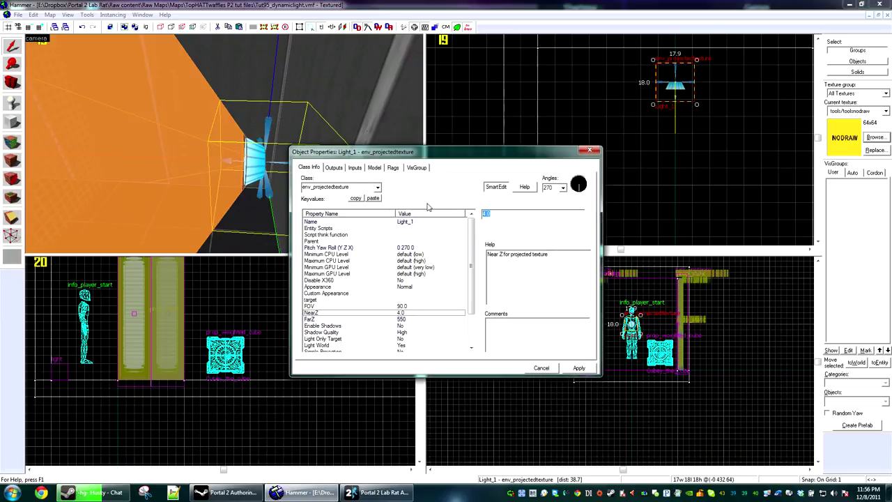
pyautogui.write('32')
pyautogui.click(223, 150)
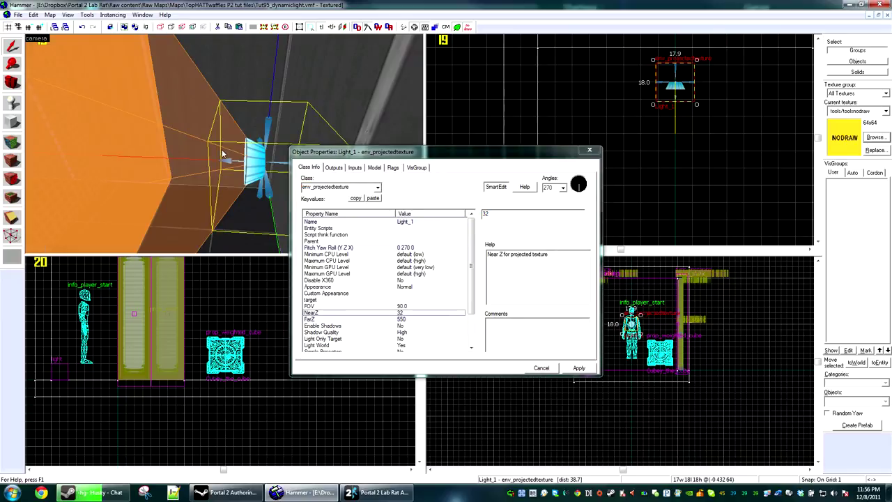
# Inspect the near end of Light_1's projection volume and review the entity's flags
pyautogui.press('z')
pyautogui.press('s')
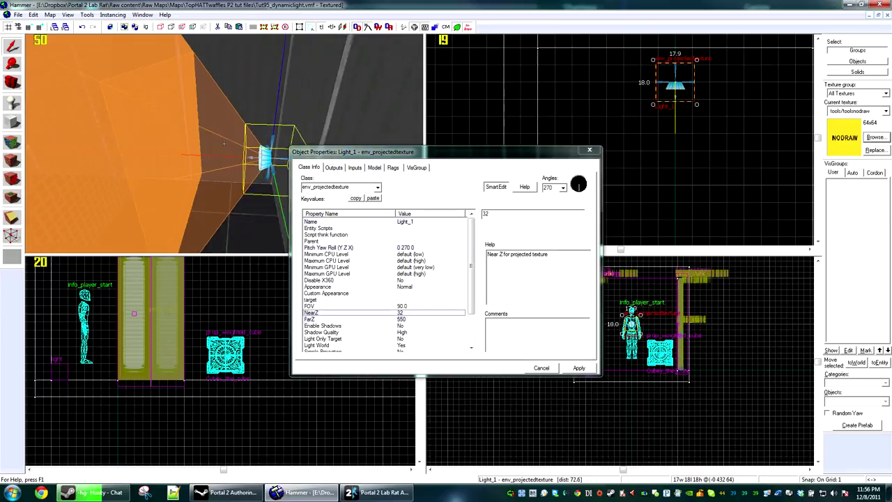
pyautogui.press('z')
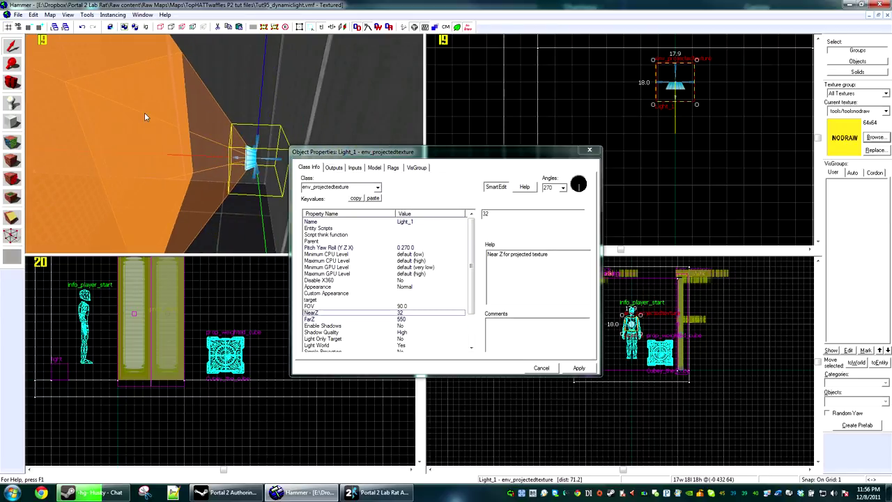
pyautogui.press('z')
pyautogui.press('d')
pyautogui.press('z')
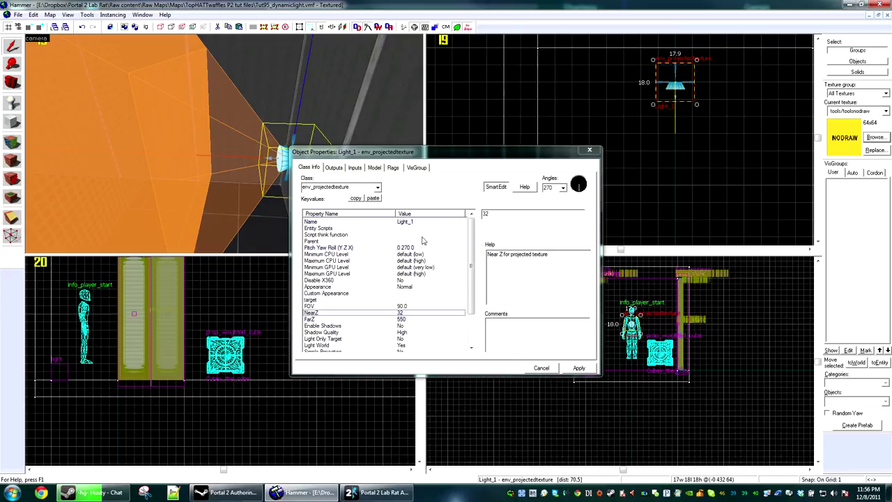
pyautogui.moveTo(498, 217); pyautogui.dragTo(471, 214)
pyautogui.click(392, 169)
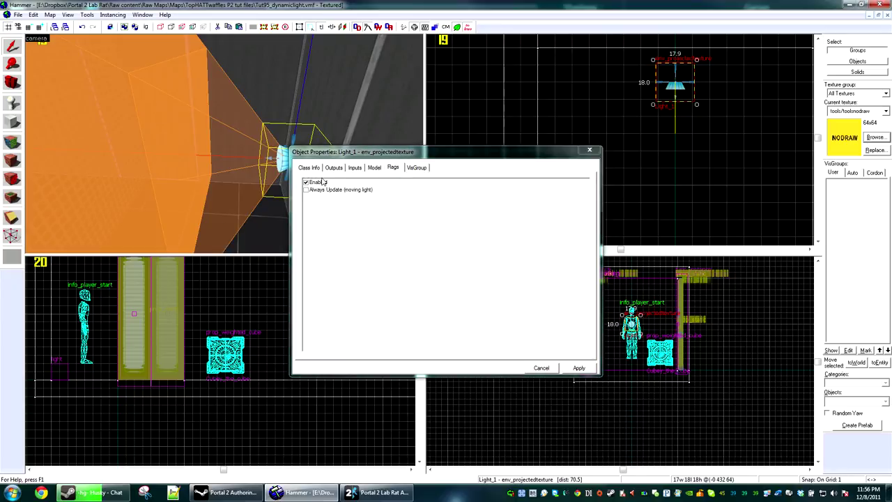
pyautogui.click(490, 261)
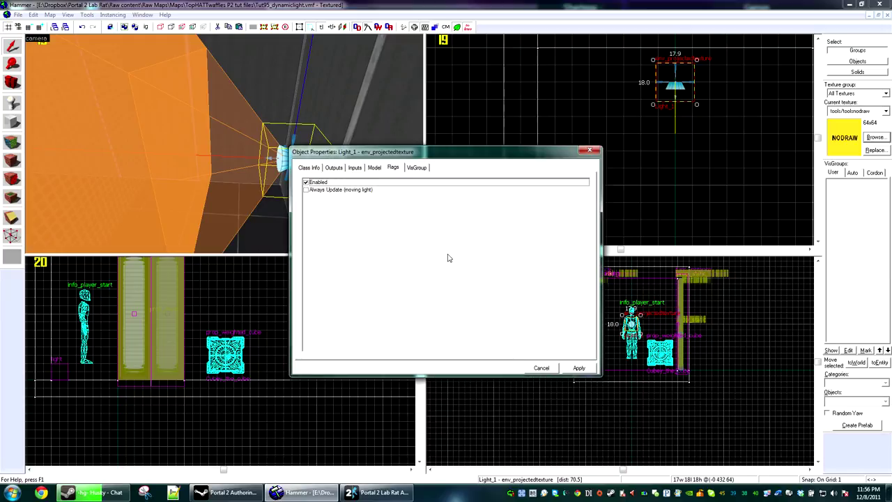
# Set Light_1's FOV to 50 and check the narrowed projection against the room's walls
pyautogui.click(308, 168)
pyautogui.click(401, 307)
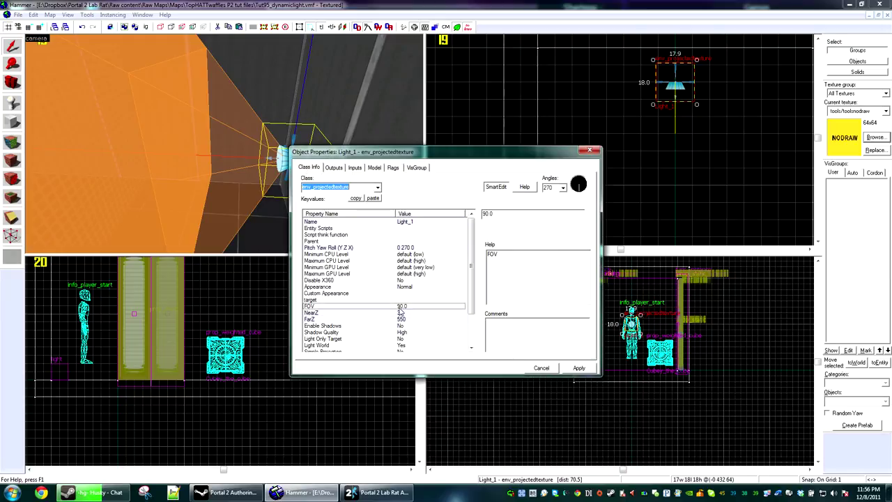
pyautogui.press('z')
pyautogui.press('s')
pyautogui.press('z')
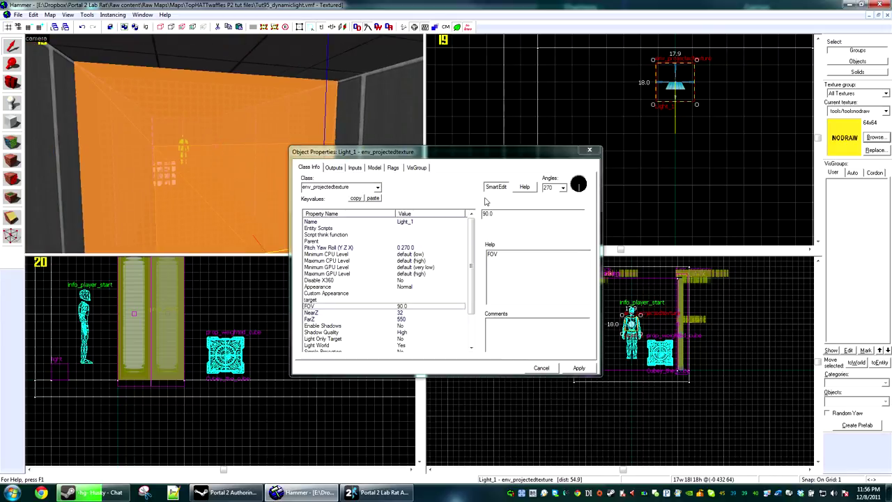
pyautogui.moveTo(501, 216); pyautogui.dragTo(456, 220)
pyautogui.press('Return')
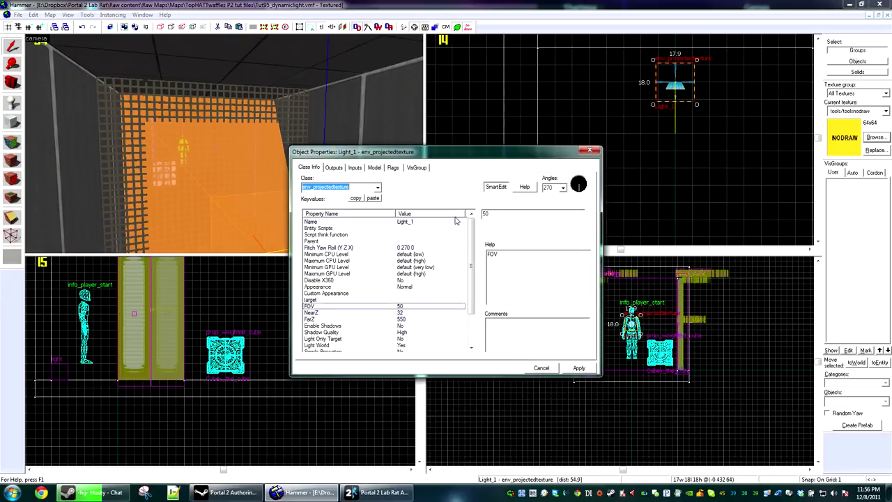
pyautogui.press('z')
pyautogui.press('s')
pyautogui.press('w')
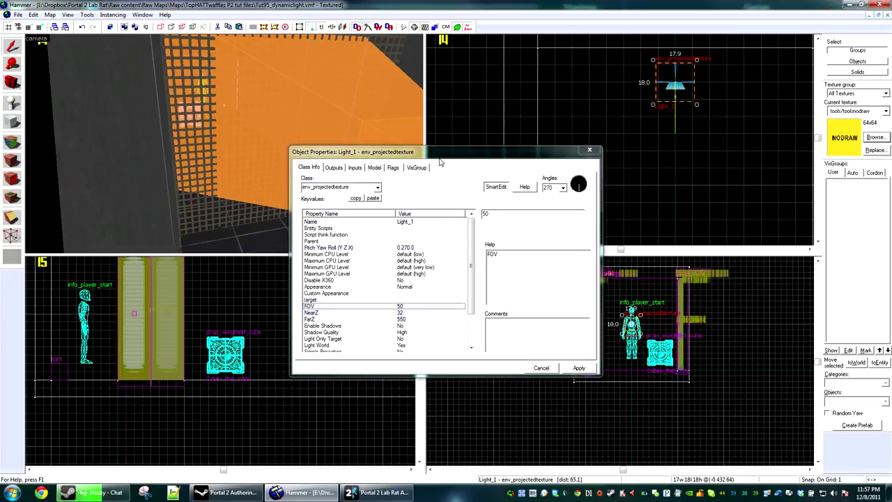
pyautogui.click(425, 154)
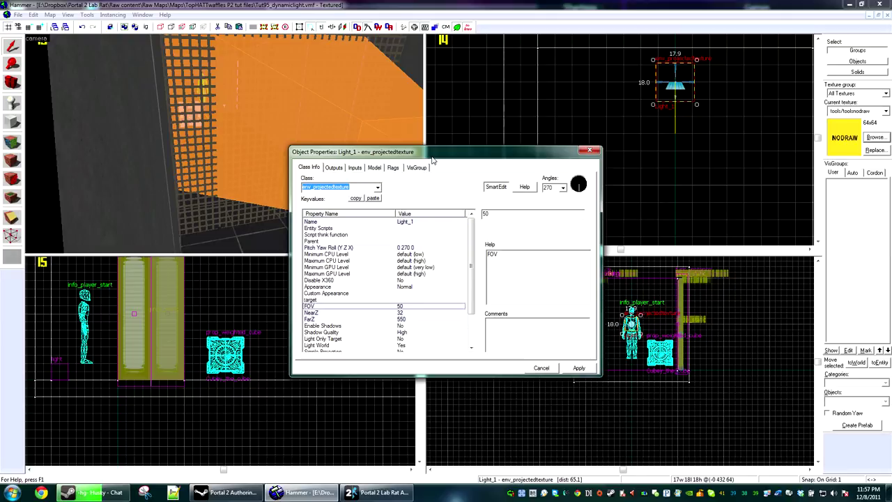
# Set Light_1's FOV to 35 and check the projection's width from outside and inside the room
pyautogui.press('z')
pyautogui.press('s')
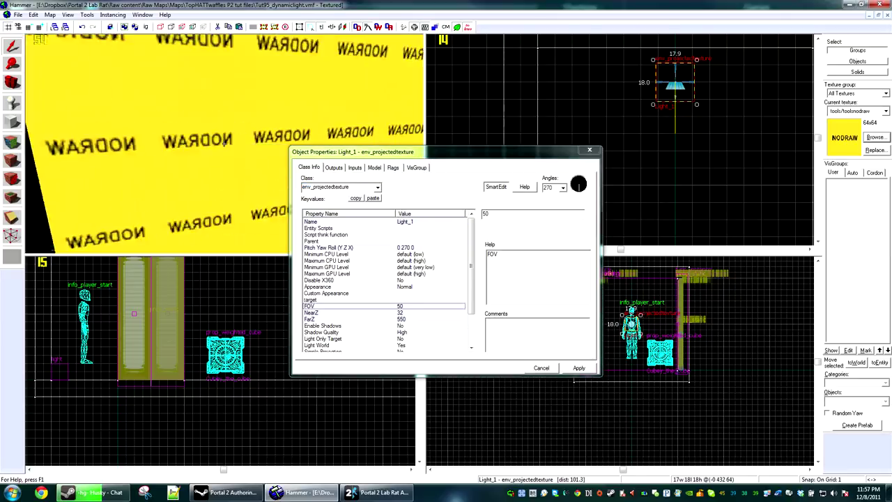
pyautogui.press('z')
pyautogui.moveTo(490, 214); pyautogui.dragTo(461, 211)
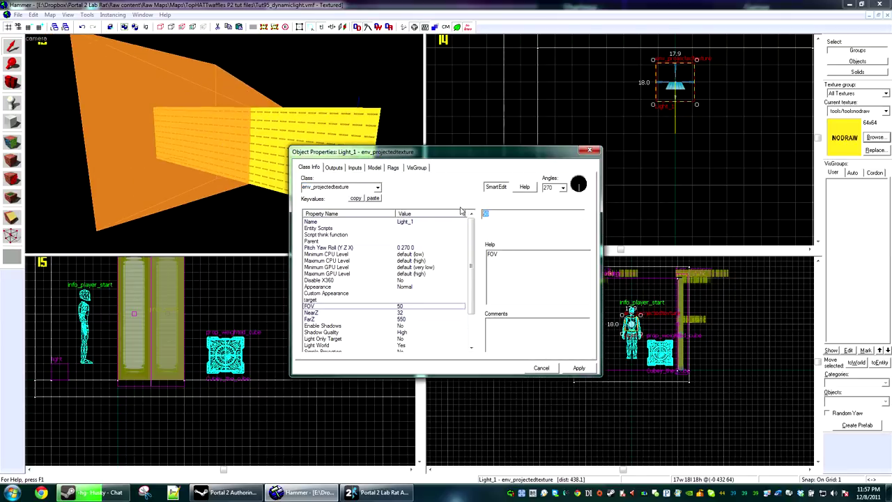
pyautogui.write('35')
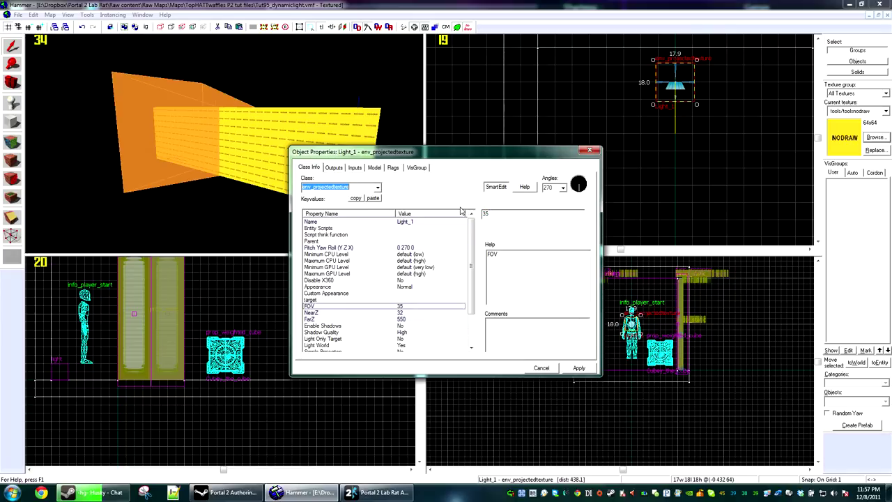
pyautogui.click(229, 103)
pyautogui.press('z')
pyautogui.press('w')
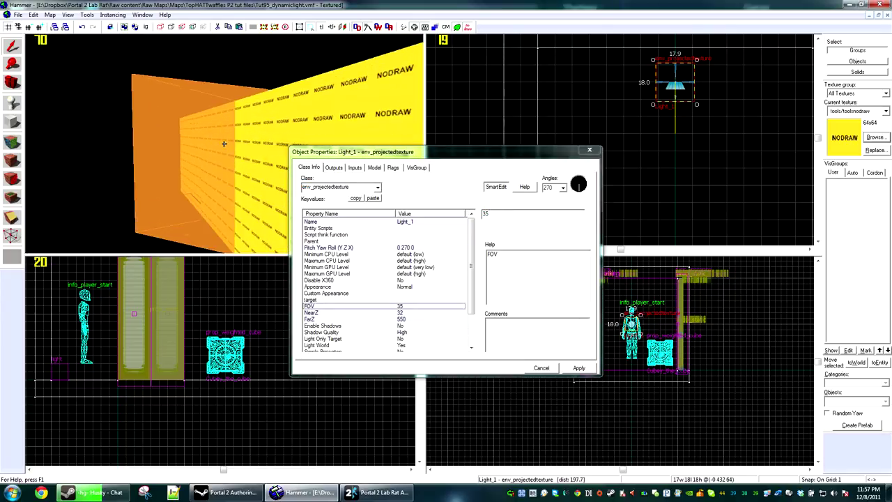
pyautogui.press('z')
# Set Light_1's FOV to 45 and Enable Shadows to Yes, and apply the changes
pyautogui.click(475, 218)
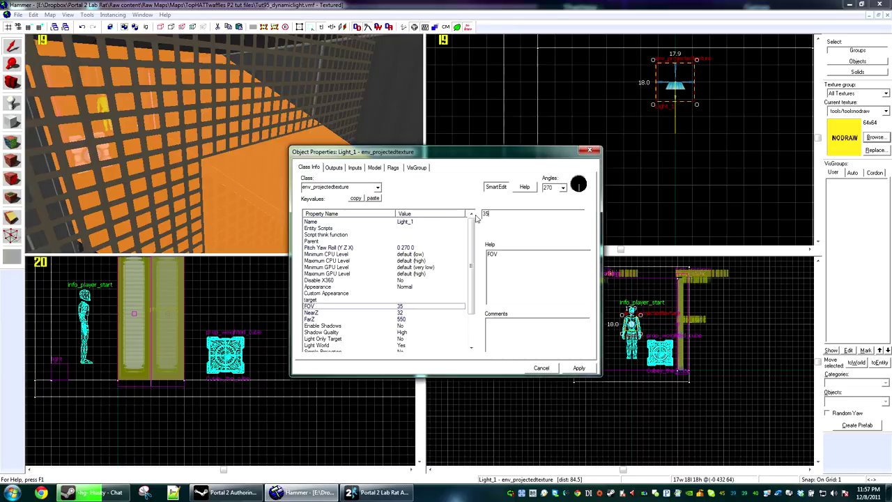
pyautogui.press('Return')
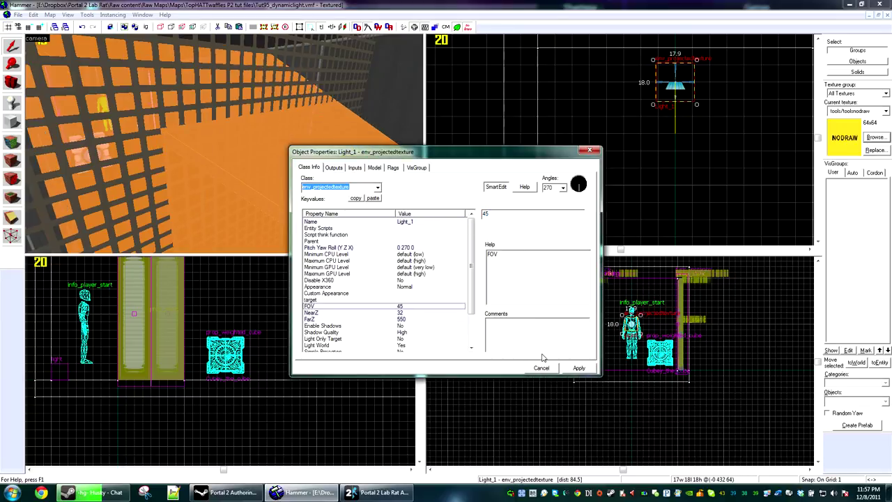
pyautogui.scroll(-2, 349, 293)
pyautogui.click(327, 293)
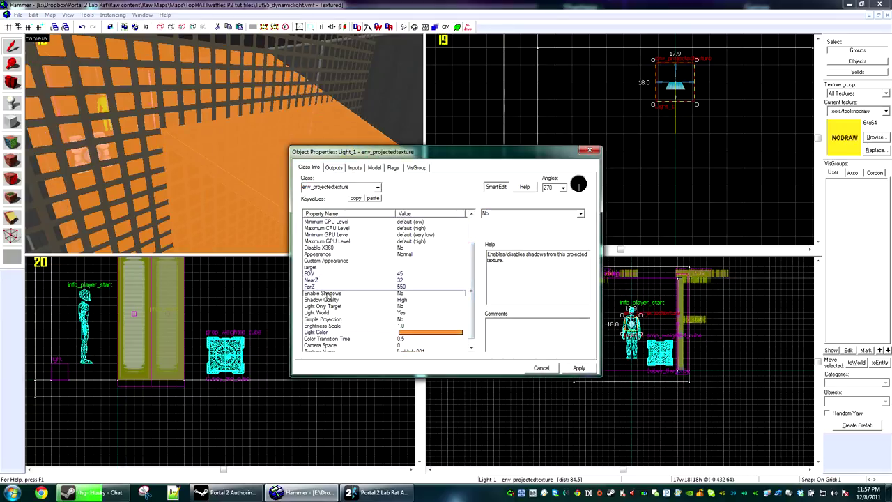
pyautogui.click(547, 216)
pyautogui.write('Yes')
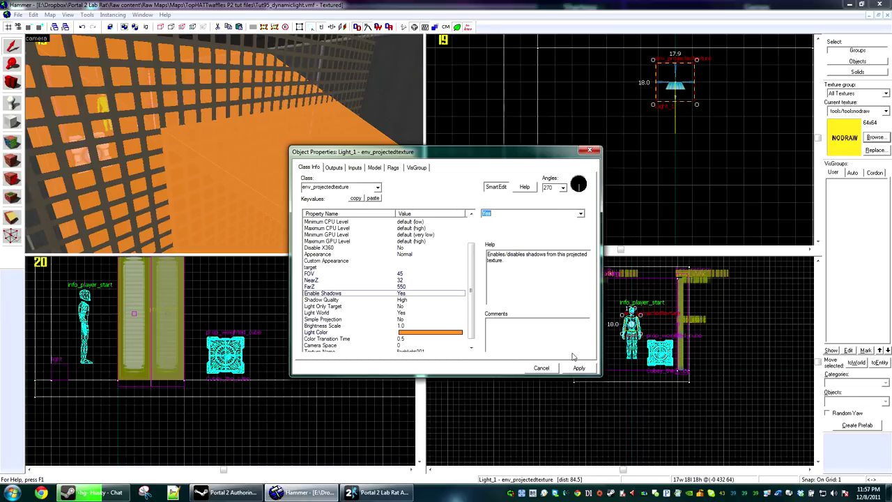
pyautogui.click(581, 367)
# Review Light_1's Shadow Quality choices and its Brightness Scale, Camera Space and Color Transition Time properties
pyautogui.click(416, 332)
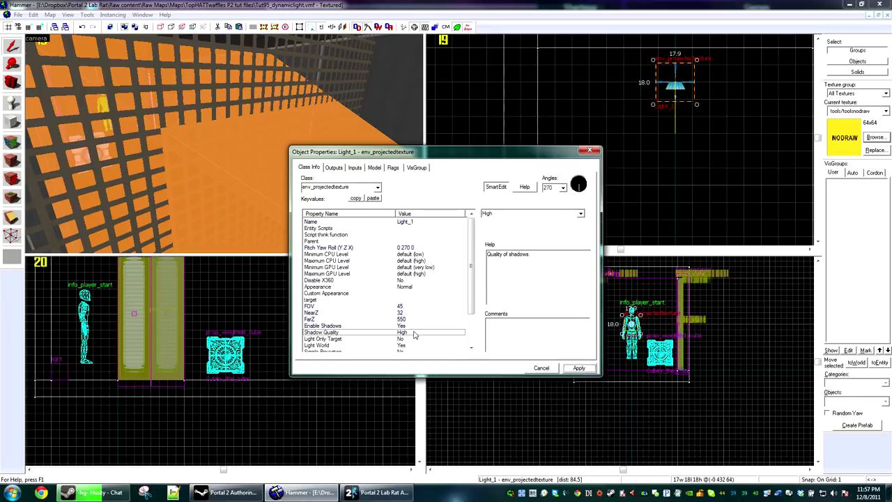
pyautogui.click(580, 215)
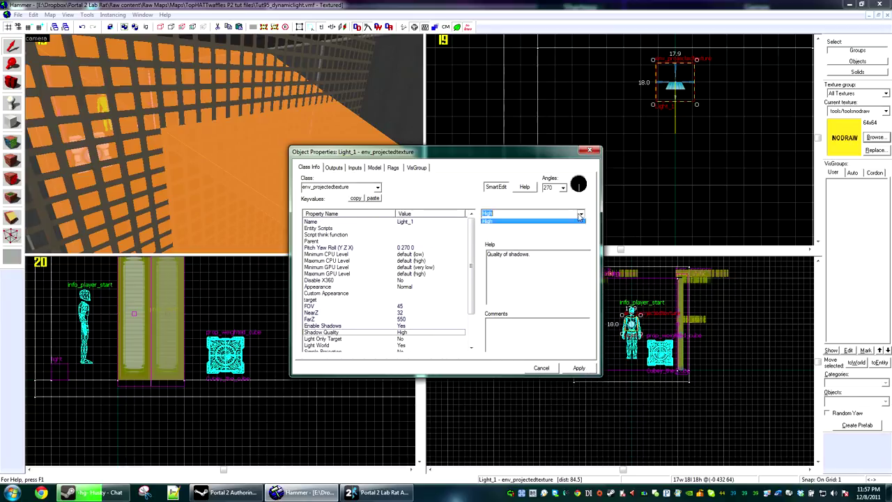
pyautogui.click(580, 215)
pyautogui.moveTo(472, 279); pyautogui.dragTo(452, 324)
pyautogui.click(361, 318)
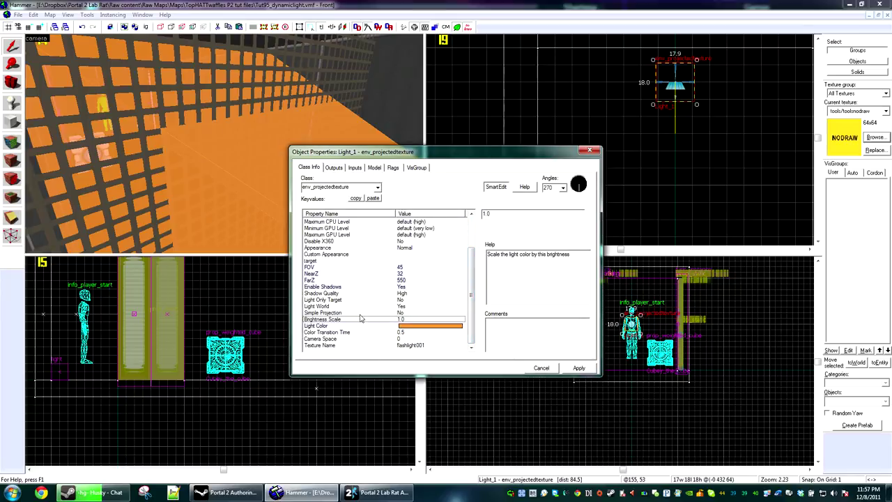
pyautogui.click(338, 339)
pyautogui.click(341, 333)
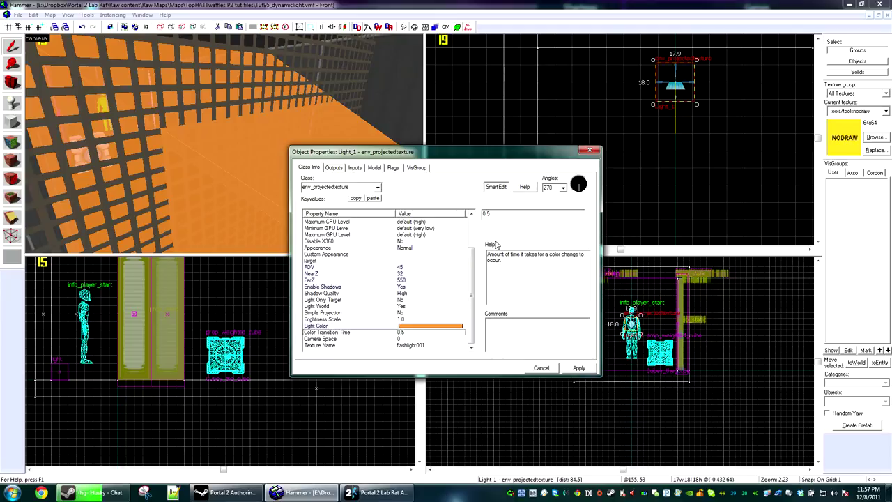
# Read the description of Light_1's Simple Projection property, look at its choices, and finish with the entity's properties
pyautogui.click(357, 312)
pyautogui.click(542, 279)
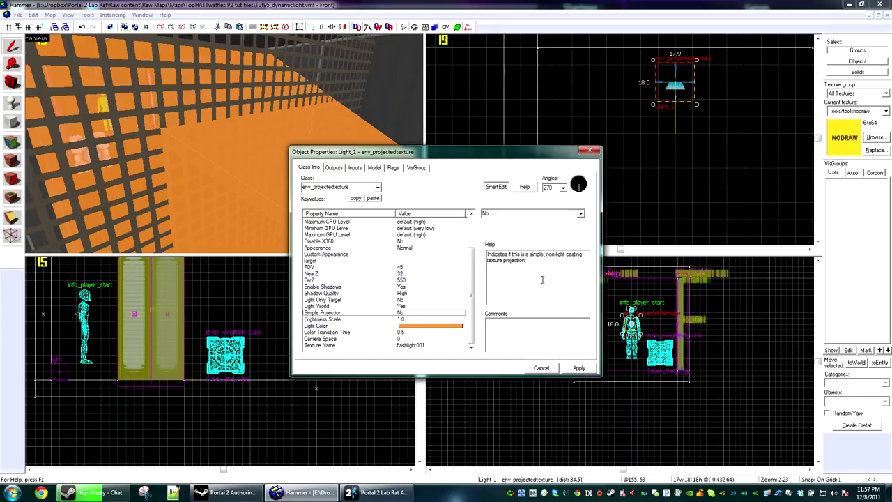
pyautogui.rightClick(565, 292)
pyautogui.click(580, 214)
pyautogui.click(580, 214)
pyautogui.click(580, 215)
pyautogui.press('Tab')
pyautogui.click(578, 367)
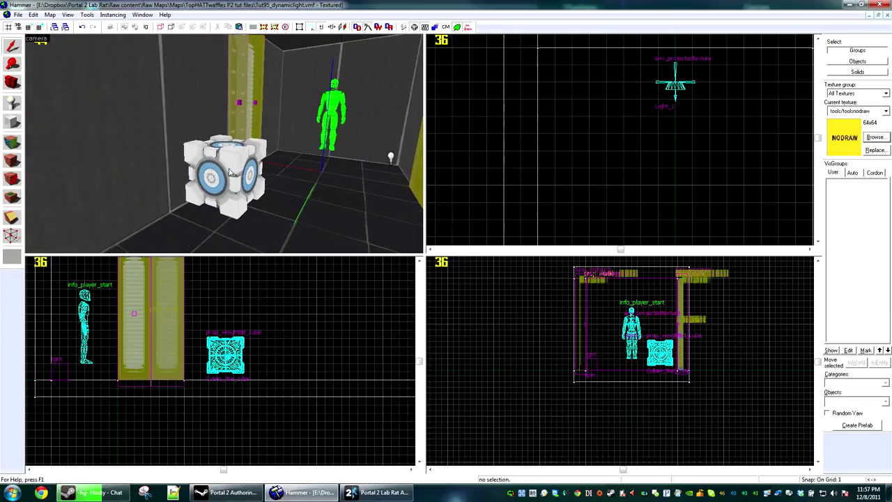
# Check the weighted cube's name, flags and raw keyvalues in its properties
pyautogui.doubleClick(229, 172)
pyautogui.click(418, 228)
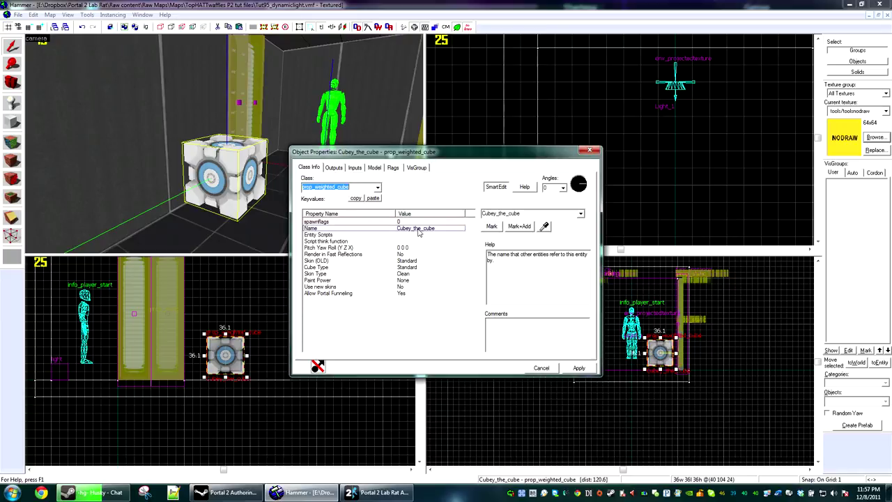
pyautogui.click(393, 167)
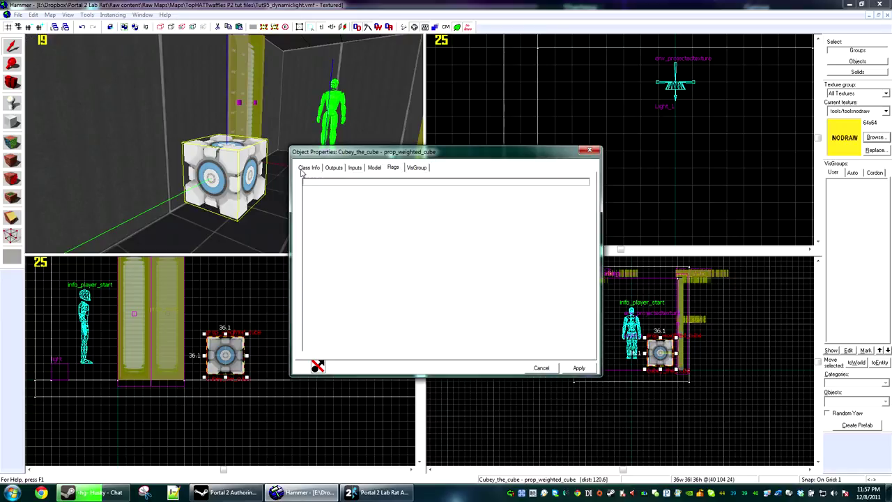
pyautogui.click(309, 167)
pyautogui.click(495, 186)
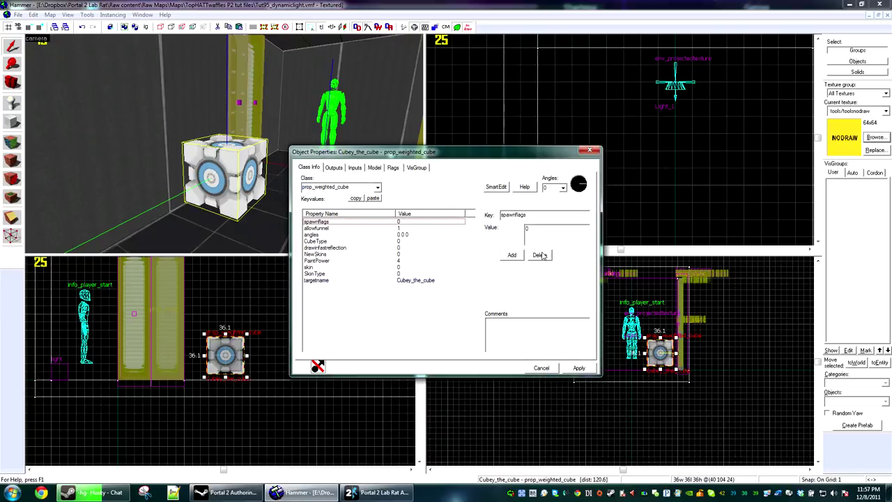
pyautogui.click(495, 186)
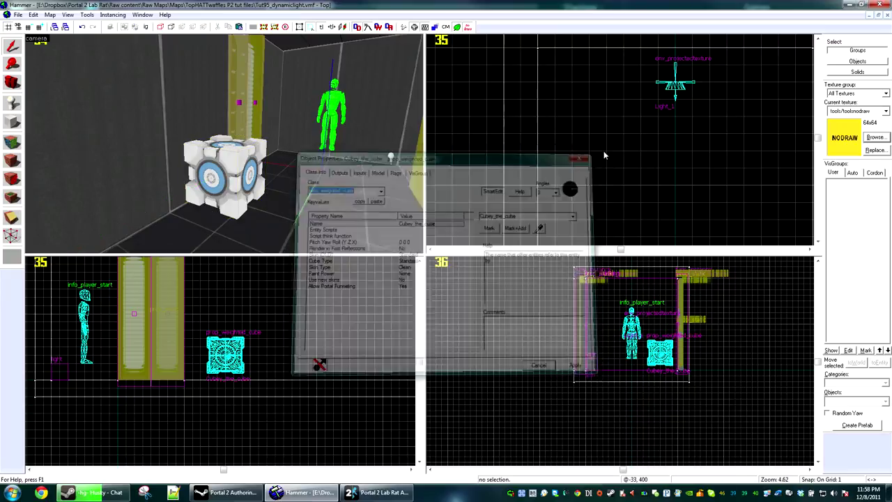
# Select Light_1 and look over the room from the light toward the cube
pyautogui.press('w')
pyautogui.press('z')
pyautogui.click(181, 173)
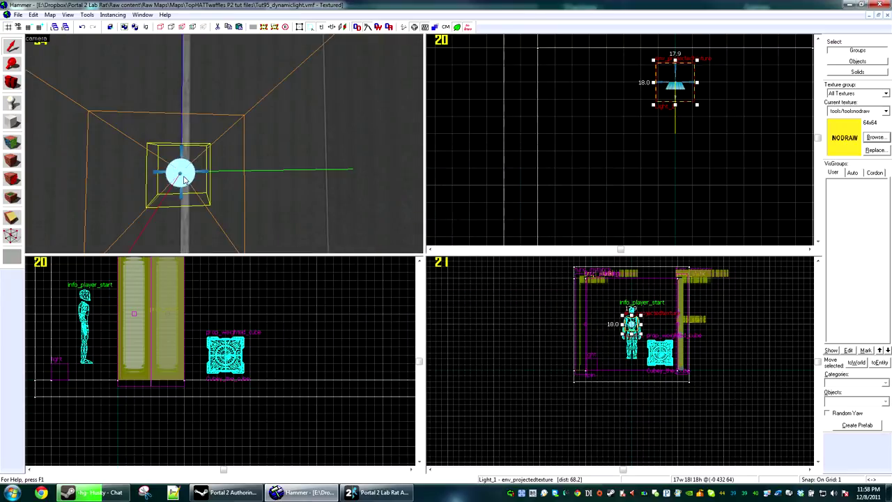
pyautogui.press('z')
pyautogui.press('w')
pyautogui.press('z')
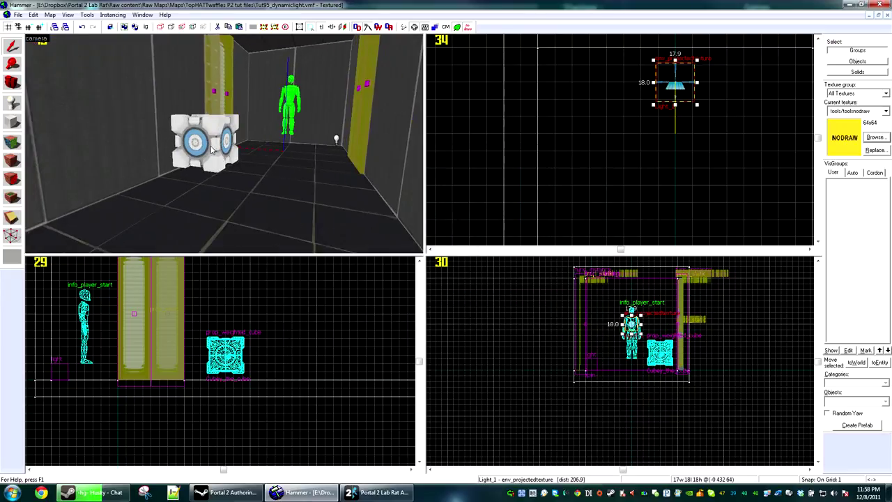
# Place a new entity on the floor beside the weighted cube and set its class to env_projectedtexture
pyautogui.click(14, 102)
pyautogui.click(255, 217)
pyautogui.hotkey('alt', 'Return')
pyautogui.doubleClick(327, 188)
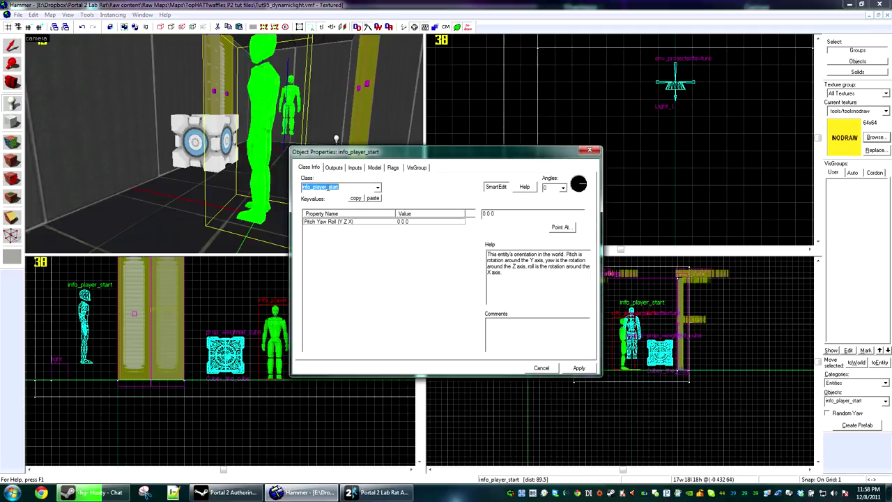
pyautogui.write('env_projectedtexture')
pyautogui.press('Return')
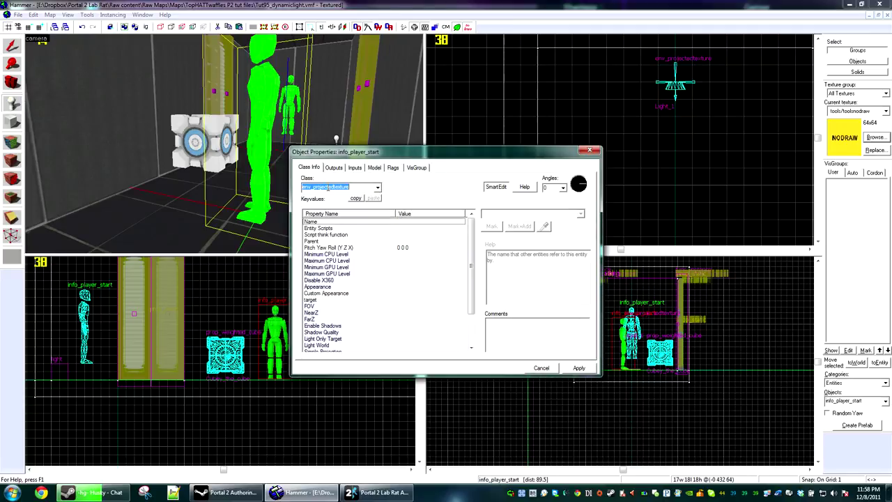
# Name the new projected texture Lighty_the_light and open its flags
pyautogui.click(500, 212)
pyautogui.write('Ligh')
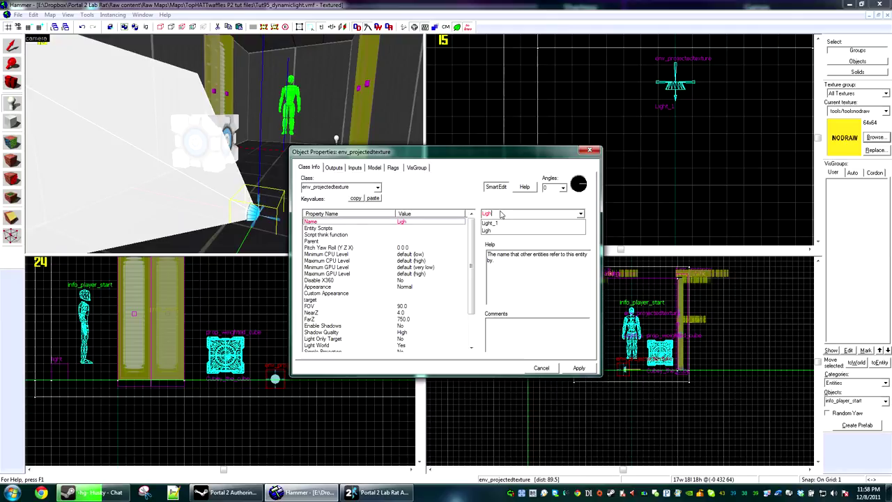
pyautogui.write('ty_the_light')
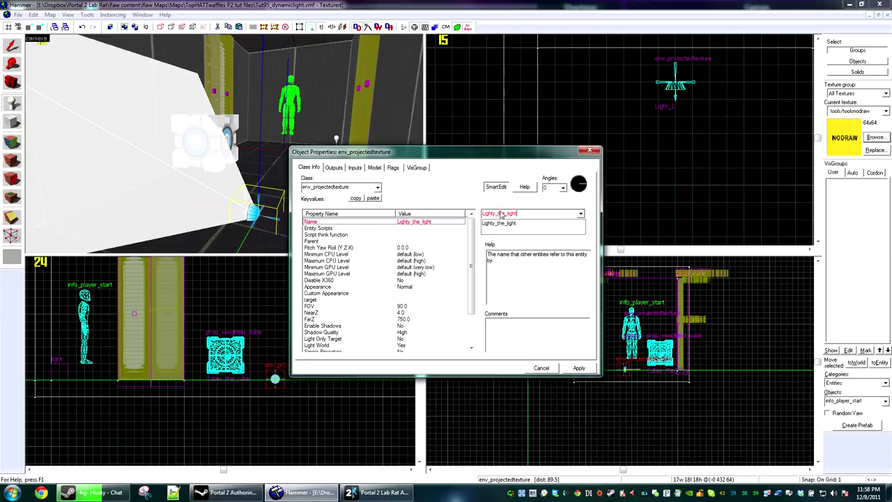
pyautogui.press('Return')
pyautogui.click(392, 169)
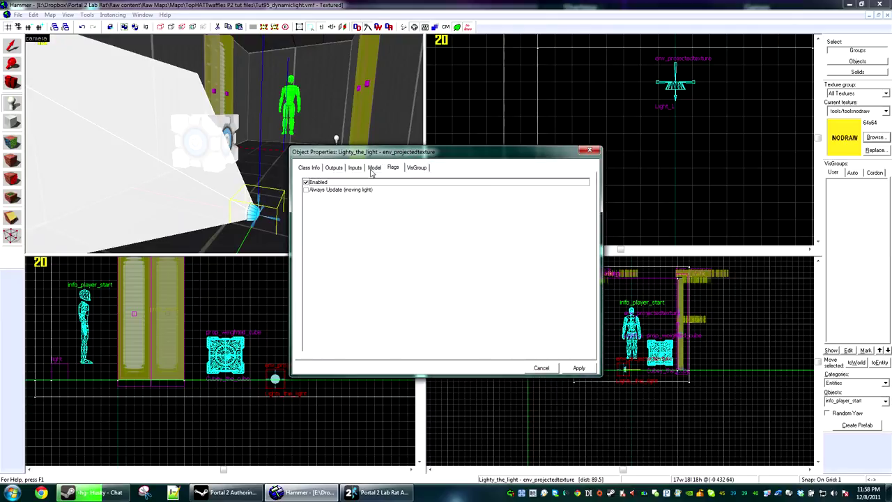
# Turn off the Enabled flag and turn on Always Update (moving light) for Lighty_the_light
pyautogui.click(305, 182)
pyautogui.click(305, 190)
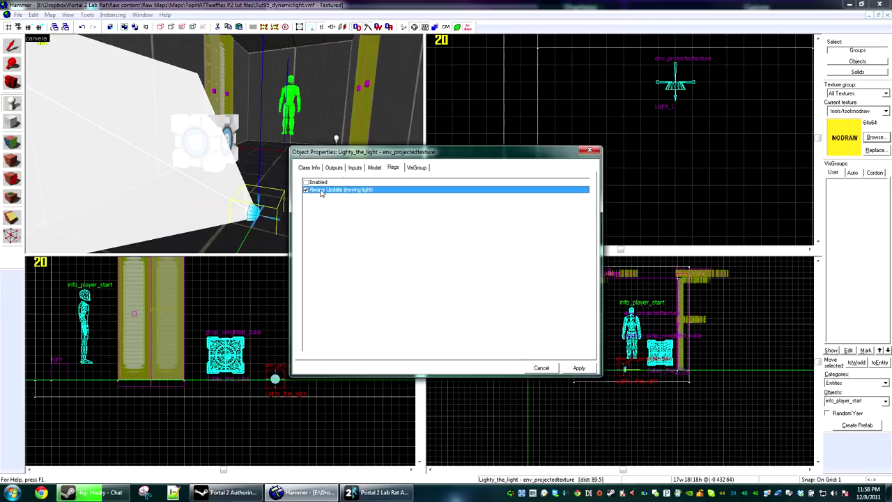
pyautogui.click(310, 168)
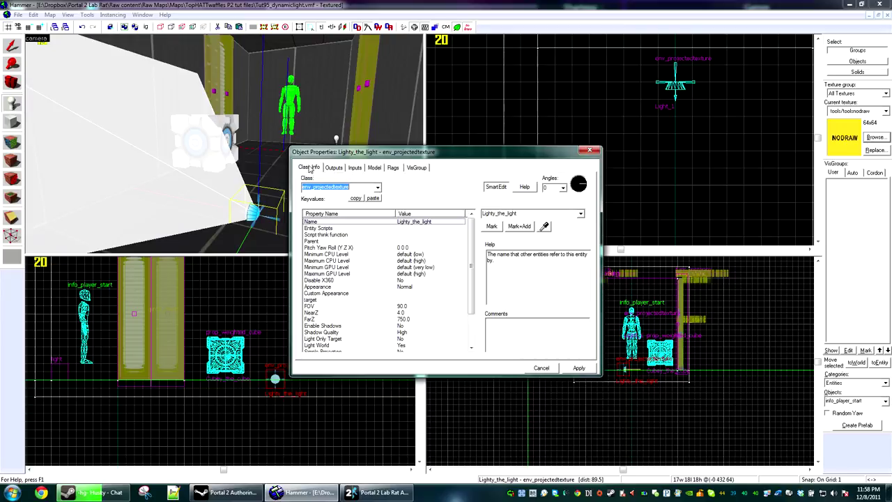
# Set the light's parent to Cubey_the_cube by picking the weighted cube in the 3D view, and apply the properties
pyautogui.click(388, 241)
pyautogui.click(545, 227)
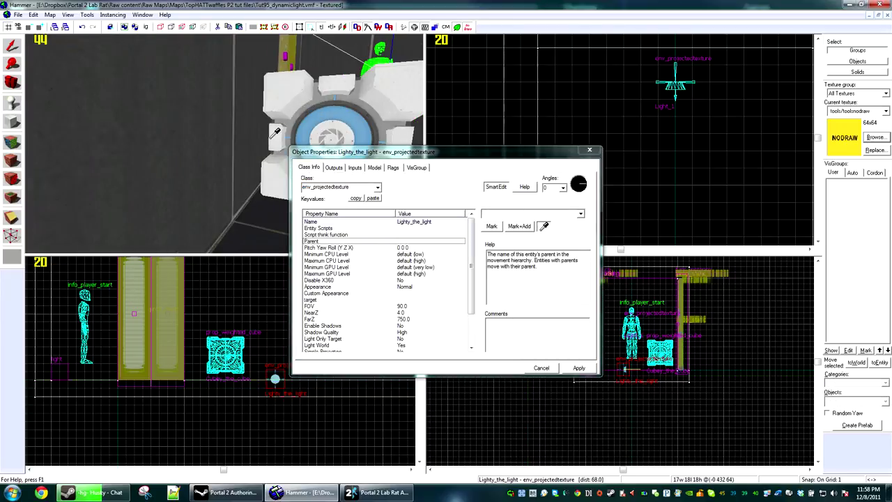
pyautogui.click(267, 105)
pyautogui.press('s')
pyautogui.press('d')
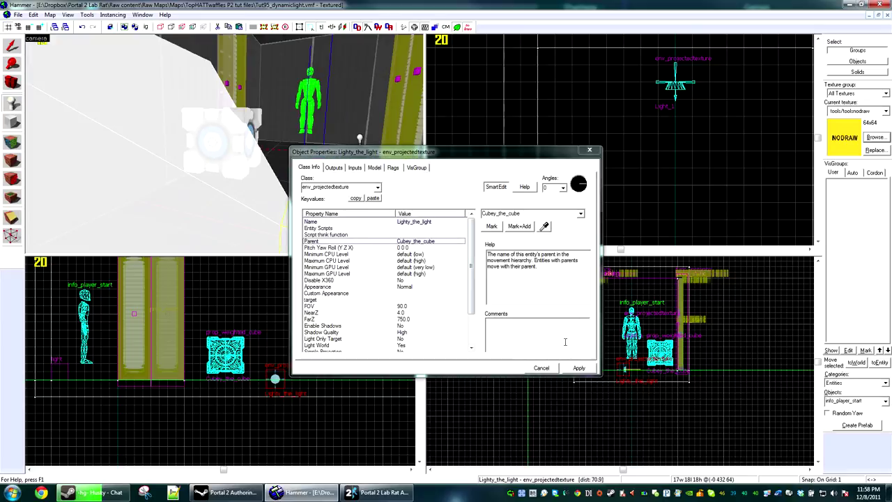
pyautogui.click(576, 367)
# Move the projected texture against the weighted cube, aligned with its centre and raised to its mid-height, facing a yaw of 90
pyautogui.click(12, 46)
pyautogui.hotkey('ctrl', 'e')
pyautogui.scroll(-2, 453, 123)
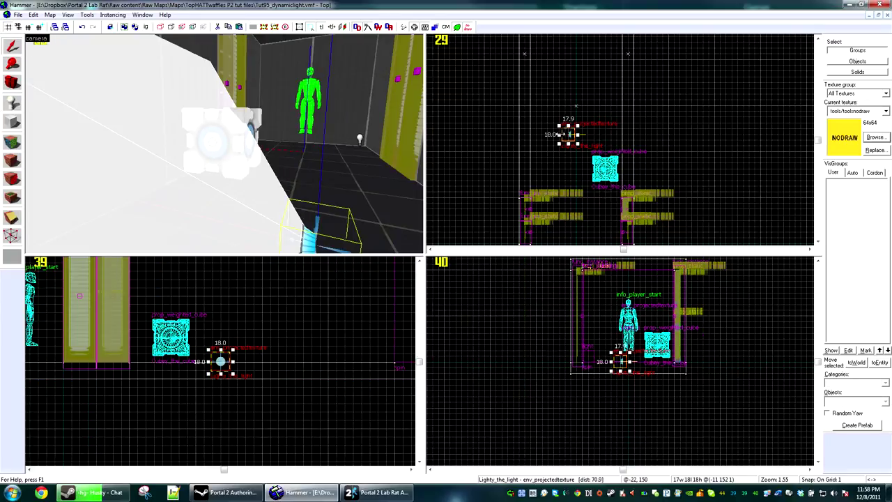
pyautogui.scroll(3, 562, 135)
pyautogui.scroll(6, 635, 189)
pyautogui.moveTo(576, 133); pyautogui.dragTo(607, 114)
pyautogui.scroll(5, 677, 360)
pyautogui.moveTo(635, 370); pyautogui.dragTo(635, 330)
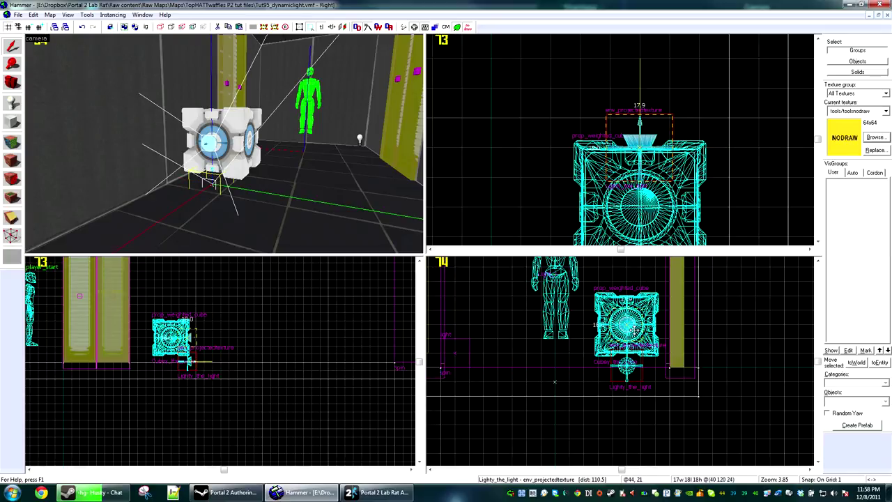
# Move the projected texture to the opposite face of the weighted cube so its beam passes through the cube
pyautogui.scroll(-5, 631, 156)
pyautogui.moveTo(627, 143); pyautogui.dragTo(612, 193)
pyautogui.scroll(5, 637, 184)
pyautogui.press('z')
pyautogui.press('w')
pyautogui.press('z')
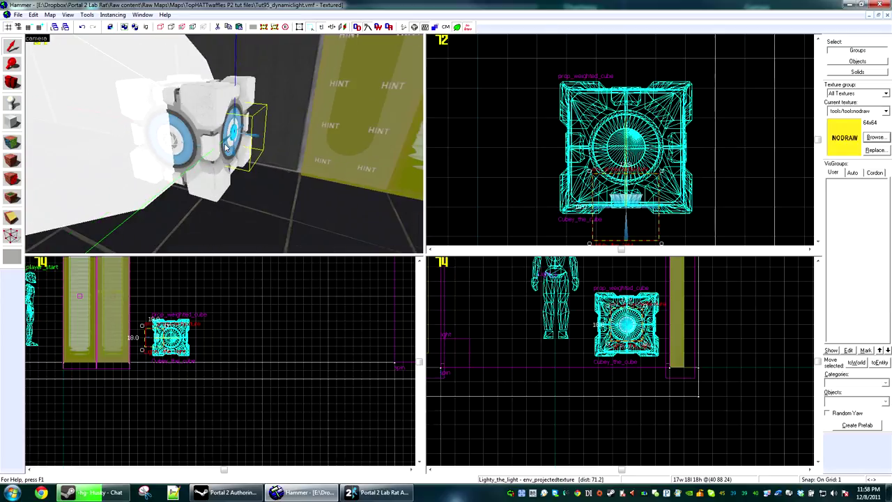
# Set the FOV of Lighty_the_light to 35 and inspect the narrowed beam around the cube
pyautogui.doubleClick(236, 130)
pyautogui.scroll(4, 227, 142)
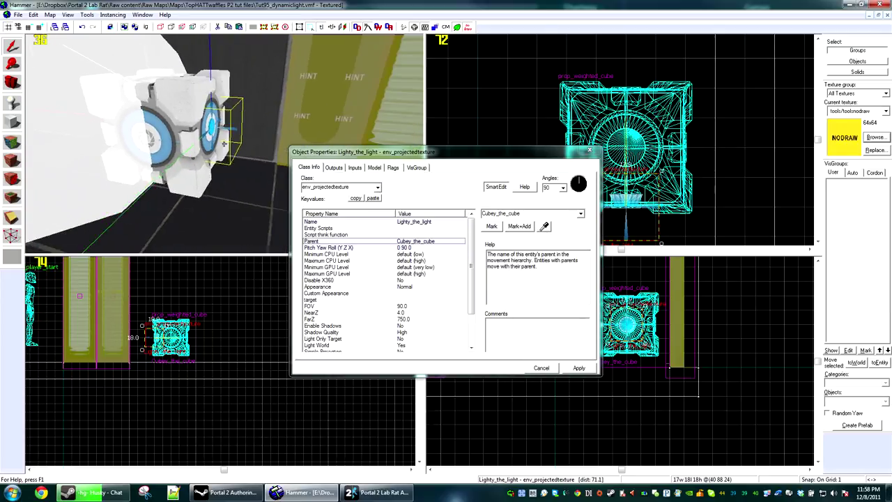
pyautogui.click(376, 312)
pyautogui.scroll(-2, 361, 313)
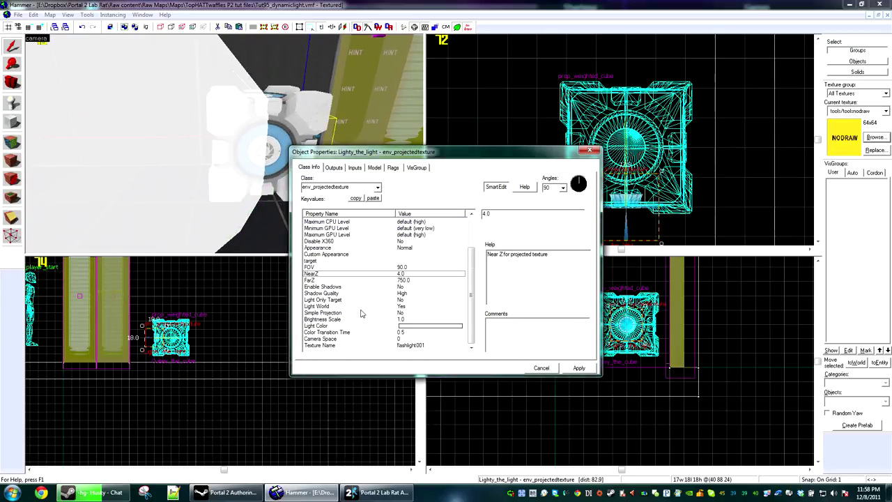
pyautogui.click(336, 268)
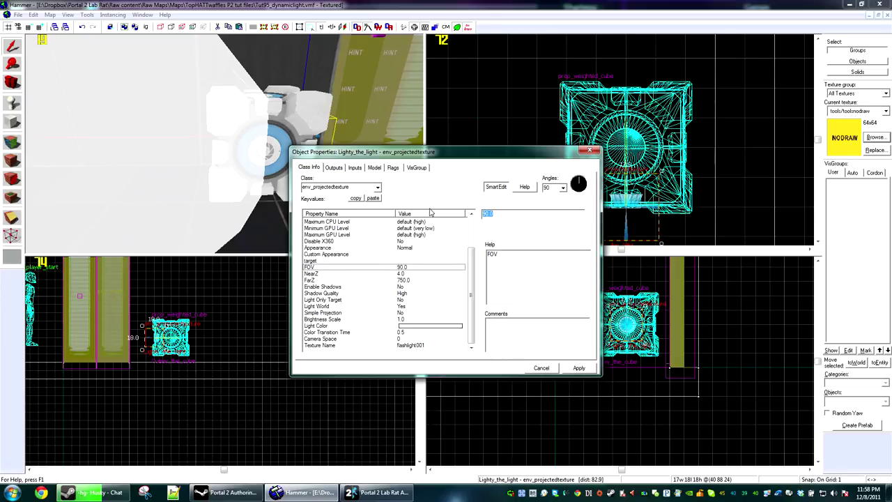
pyautogui.press('Return')
pyautogui.press('z')
pyautogui.press('a')
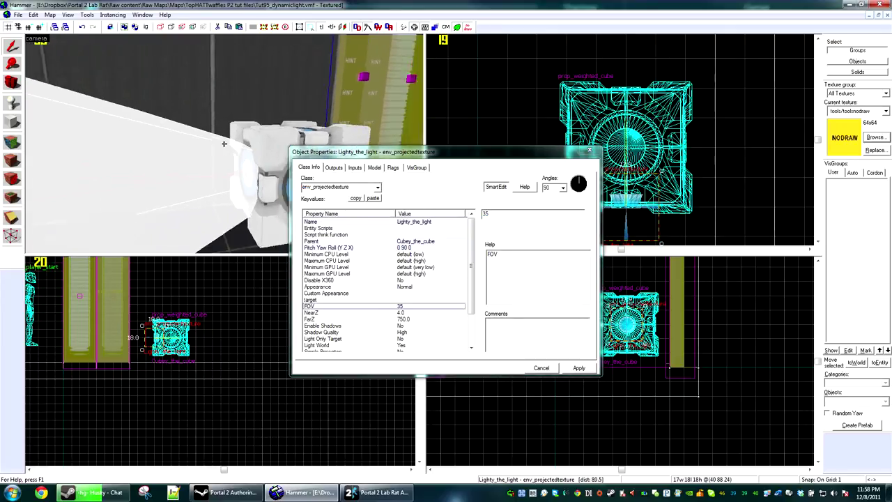
pyautogui.press('z')
pyautogui.press('z')
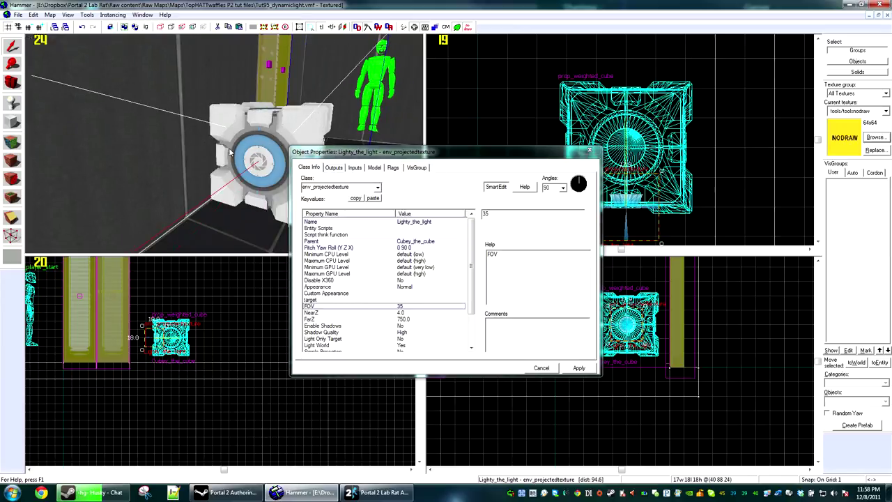
# Set the light's NearZ to 35 and inspect where the beam starts at the cube's face
pyautogui.press('d')
pyautogui.press('w')
pyautogui.press('z')
pyautogui.click(396, 312)
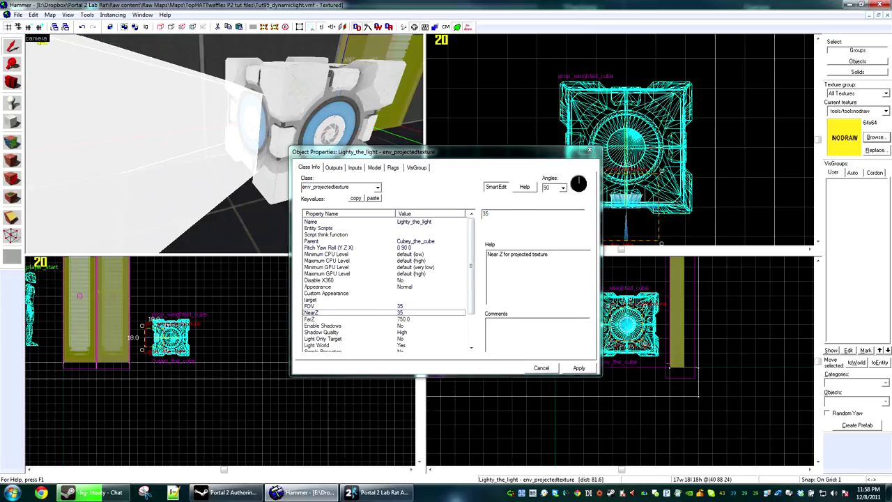
pyautogui.press('z')
pyautogui.press('d')
pyautogui.press('z')
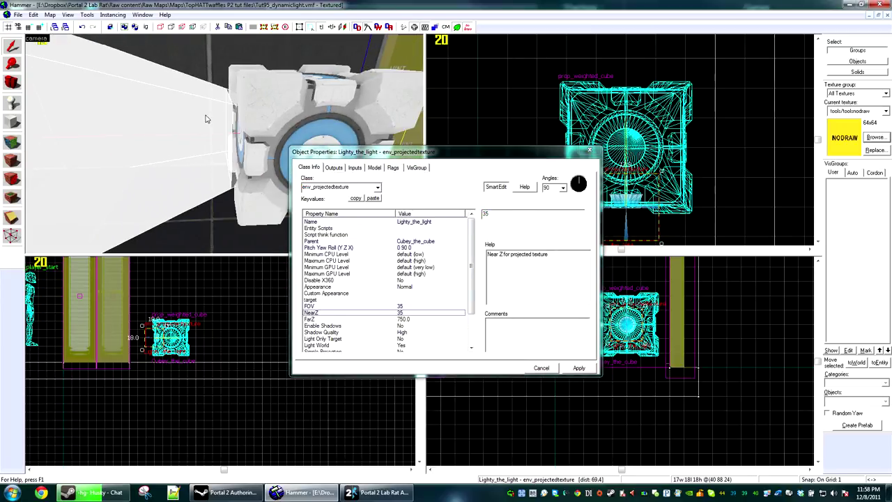
pyautogui.press('w')
pyautogui.press('w')
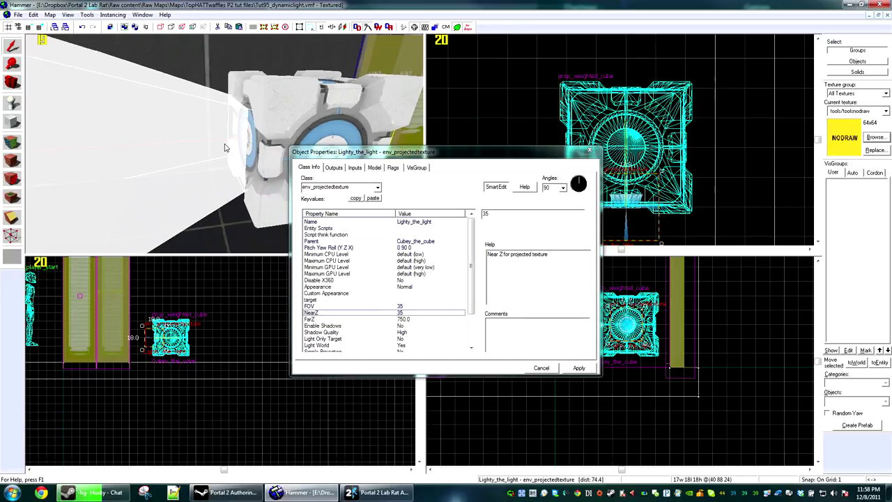
# Set the light's colour to light blue, 145 208 255, with an intensity of 600
pyautogui.scroll(-2, 440, 324)
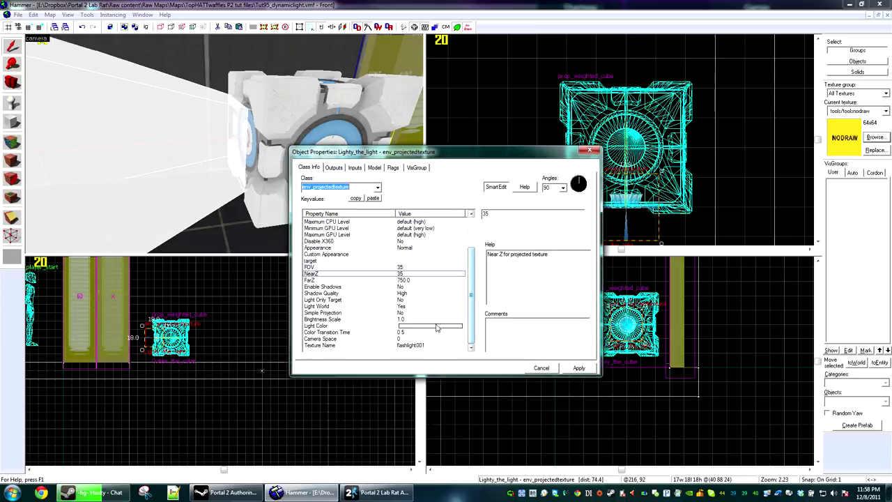
pyautogui.click(407, 281)
pyautogui.click(428, 326)
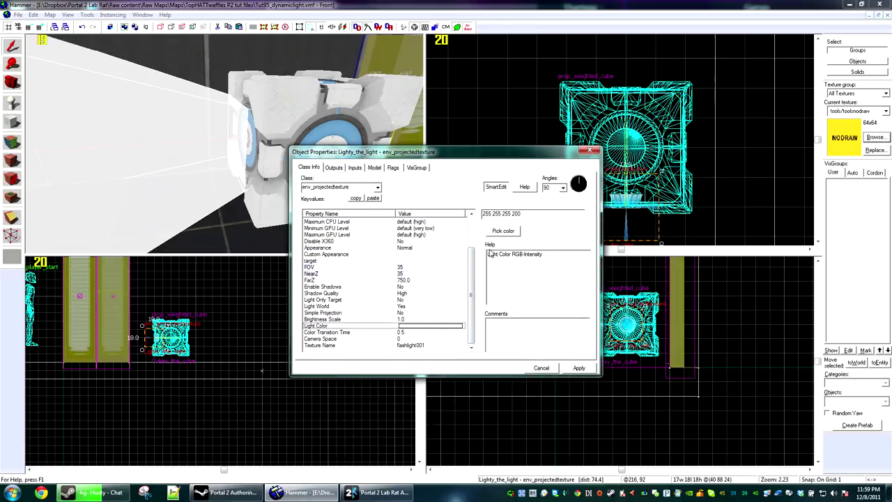
pyautogui.click(501, 216)
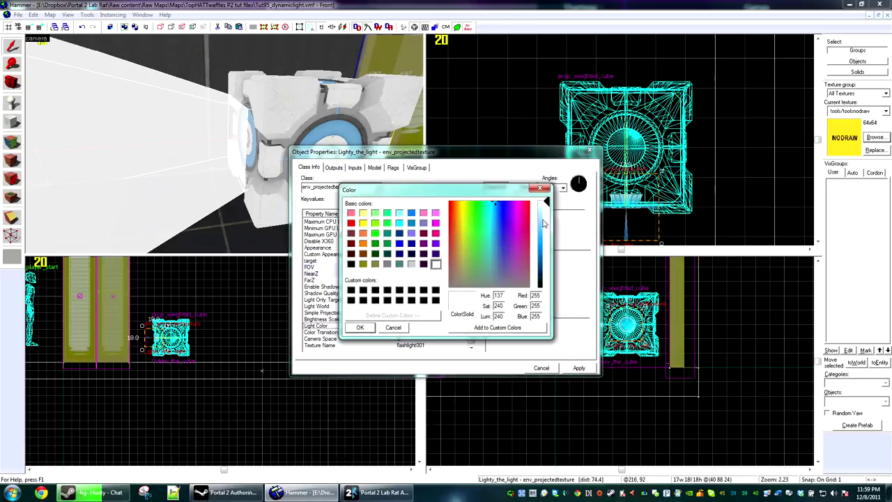
pyautogui.click(360, 327)
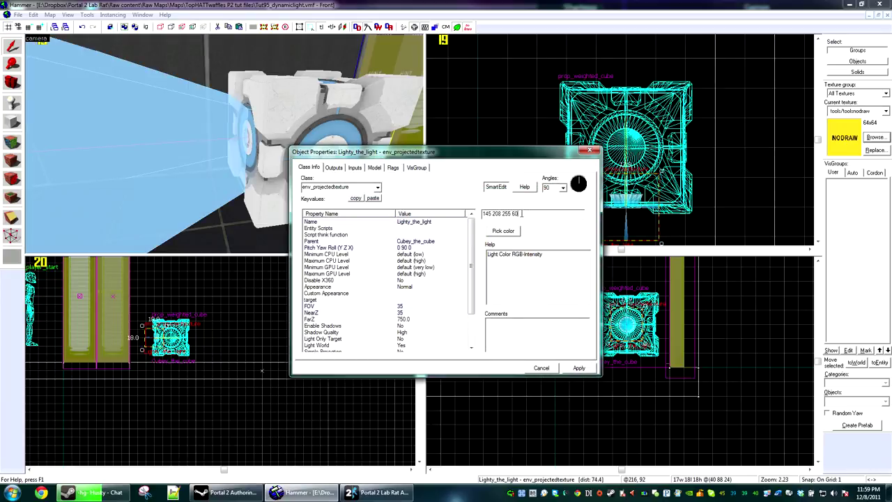
# Set Enable Shadows to Yes and the texture name to effects/flashlight002 for the light
pyautogui.scroll(-2, 471, 304)
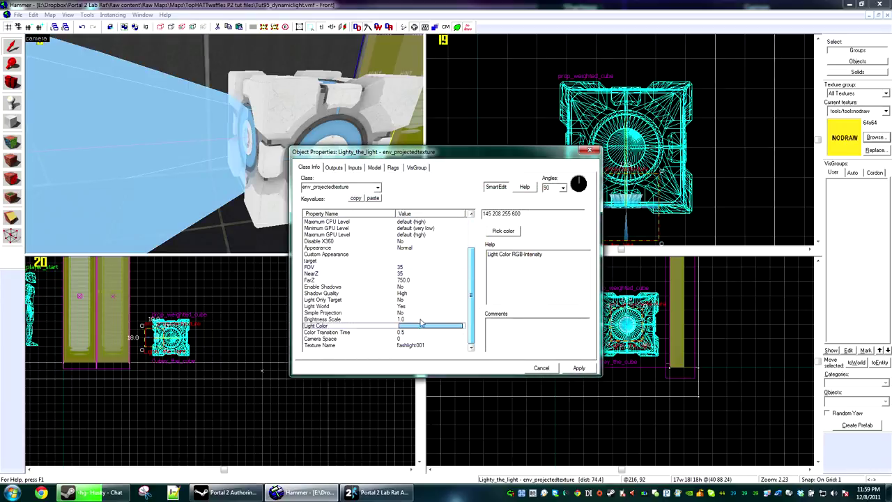
pyautogui.click(429, 285)
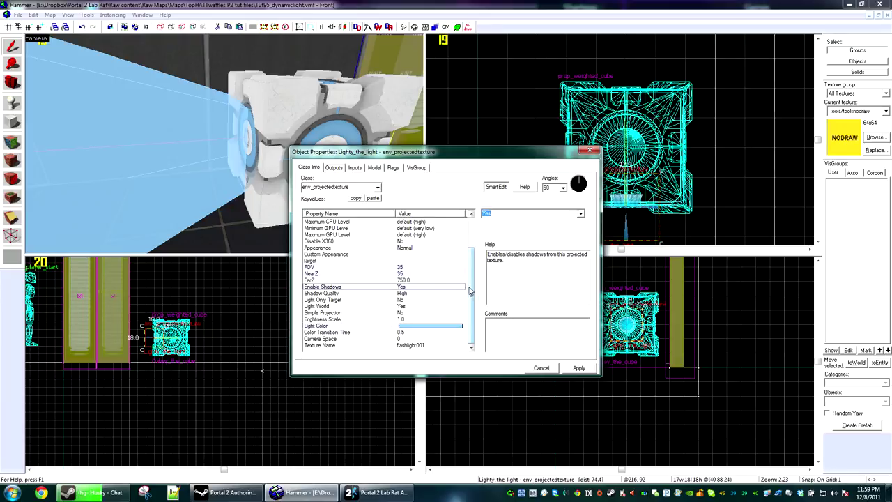
pyautogui.click(420, 338)
pyautogui.click(422, 346)
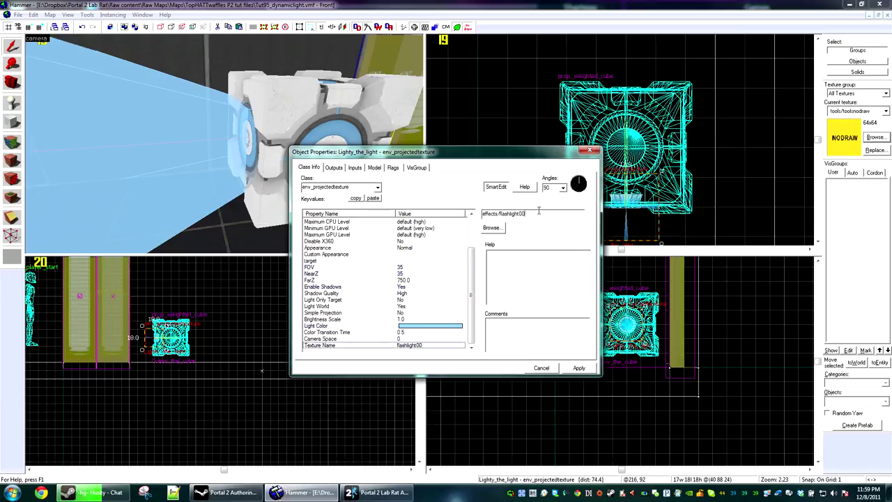
pyautogui.write('2')
pyautogui.press('Return')
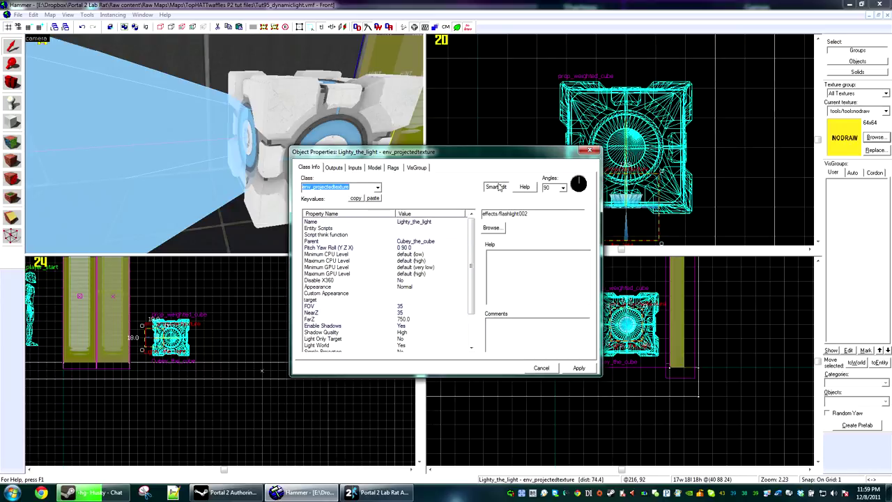
# Check the light's texturename among its raw keyvalues, return to the normal property list and apply the properties
pyautogui.click(495, 187)
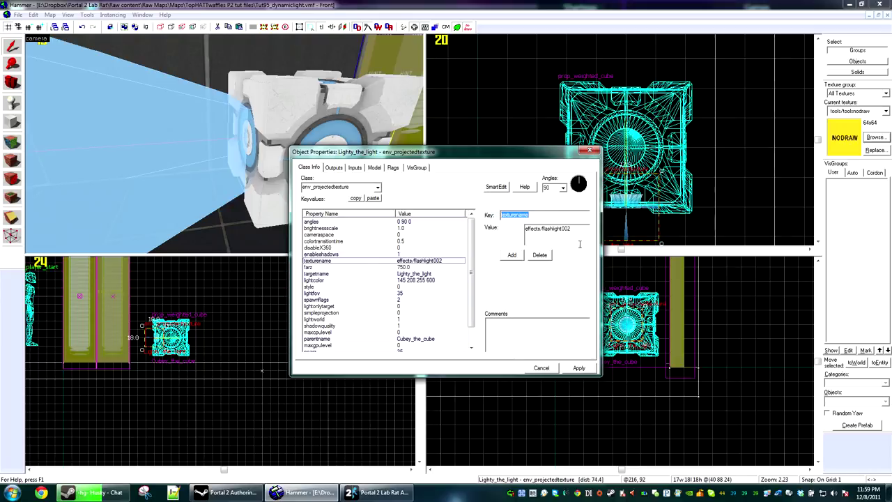
pyautogui.click(496, 187)
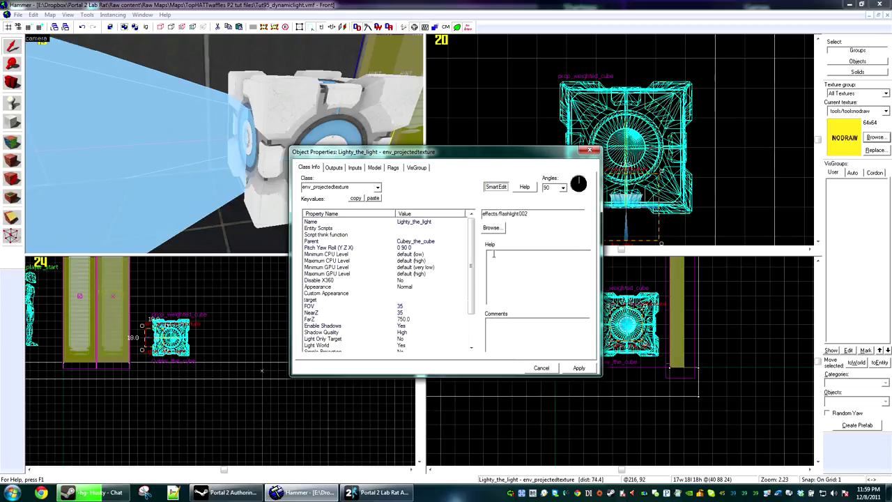
pyautogui.rightClick(528, 282)
pyautogui.click(515, 271)
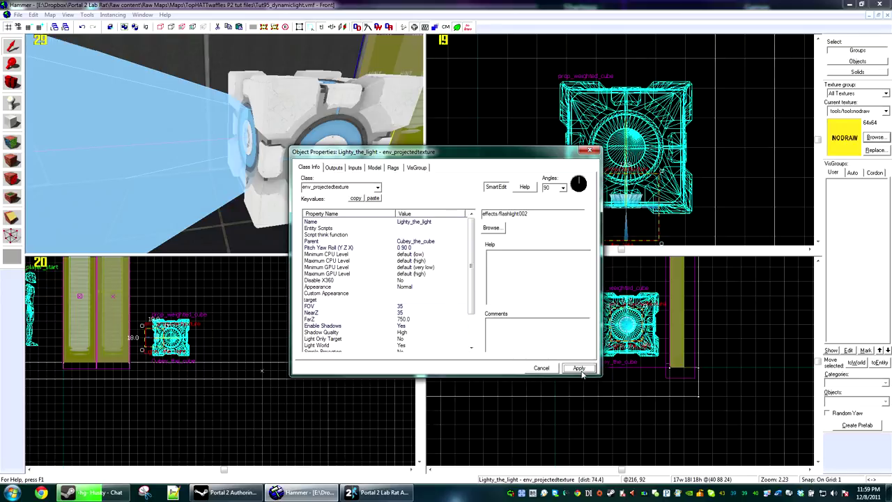
# Retarget the weighted cube's OnPlayerPickup output to Lighty_the_light with input TurnOn, apply it and deselect the cube
pyautogui.click(367, 112)
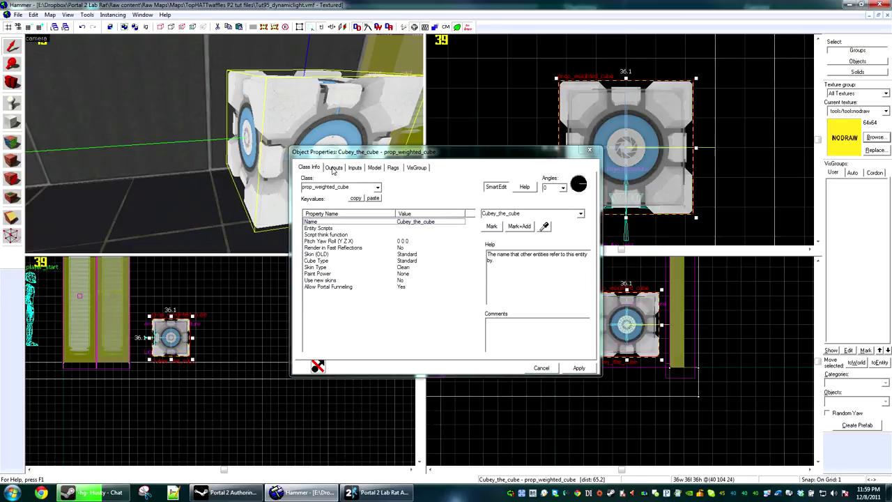
pyautogui.click(334, 167)
pyautogui.click(486, 297)
pyautogui.press('z')
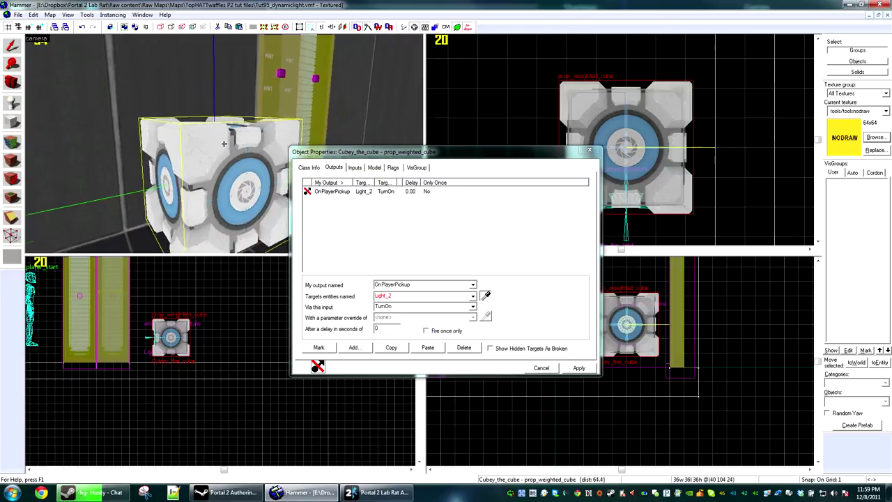
pyautogui.press('w')
pyautogui.press('z')
pyautogui.click(222, 138)
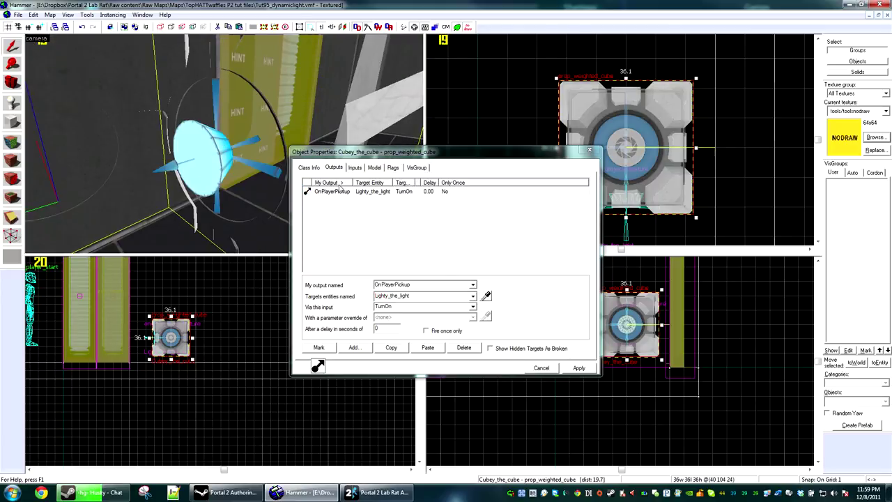
pyautogui.click(568, 369)
pyautogui.click(546, 369)
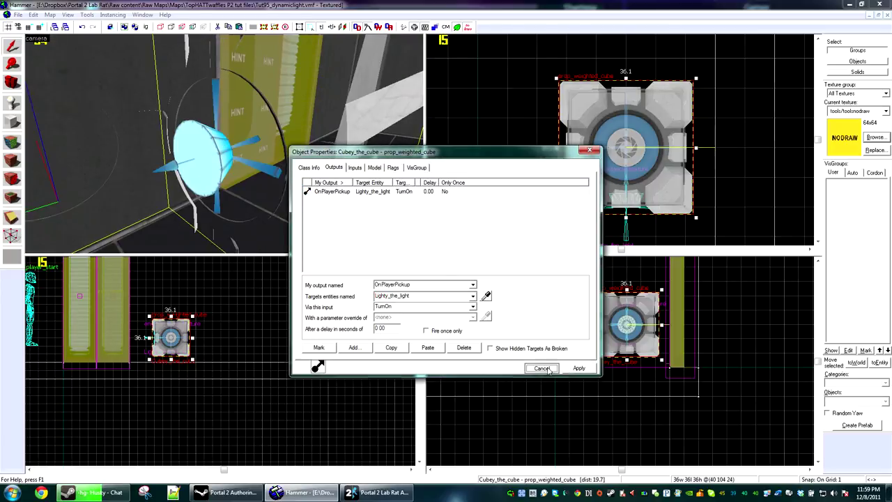
pyautogui.click(523, 435)
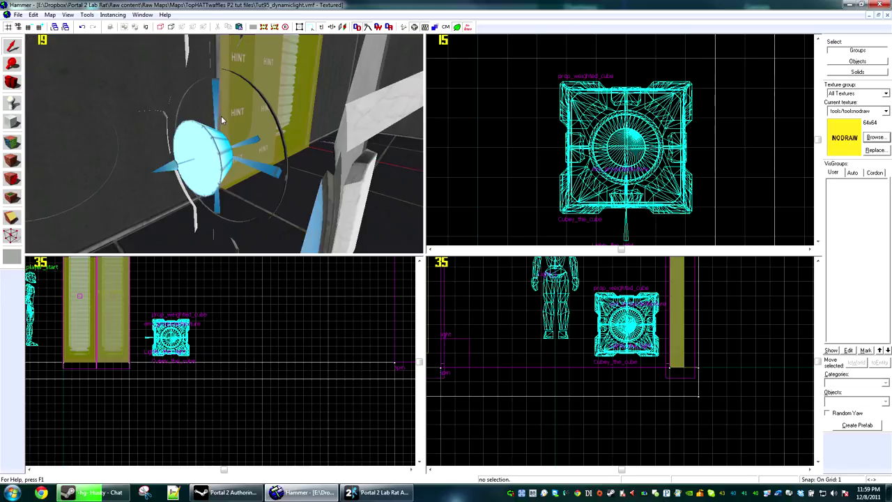
pyautogui.press('z')
pyautogui.press('s')
pyautogui.press('z')
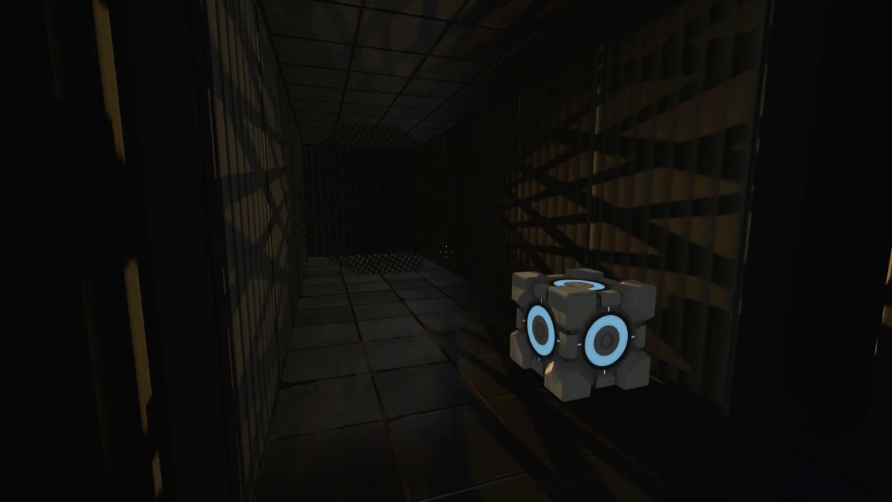
pyautogui.press('w')
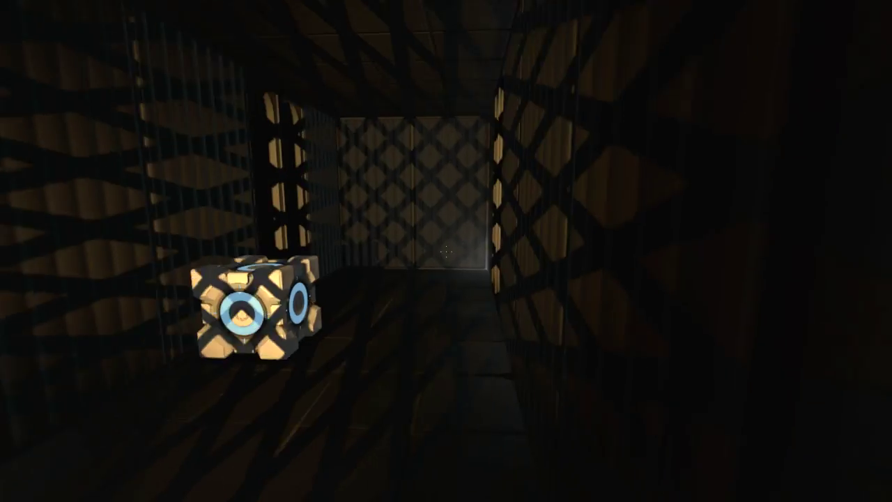
pyautogui.press('w')
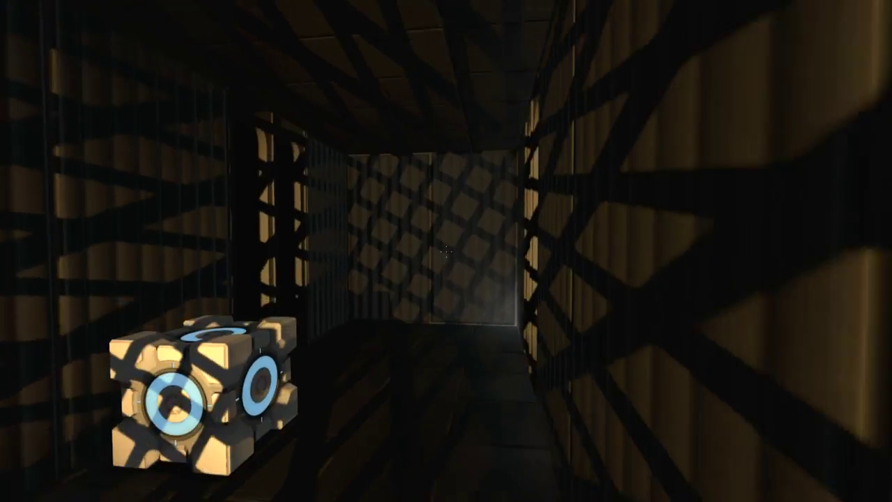
pyautogui.press('w')
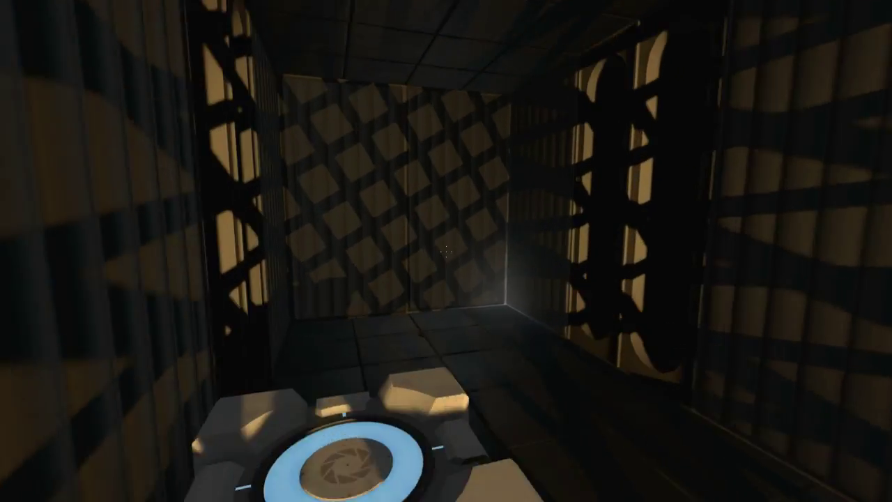
# Test the parented light in the running map by repeatedly picking up, carrying and dropping the weighted cube along the corridor
pyautogui.press('e')
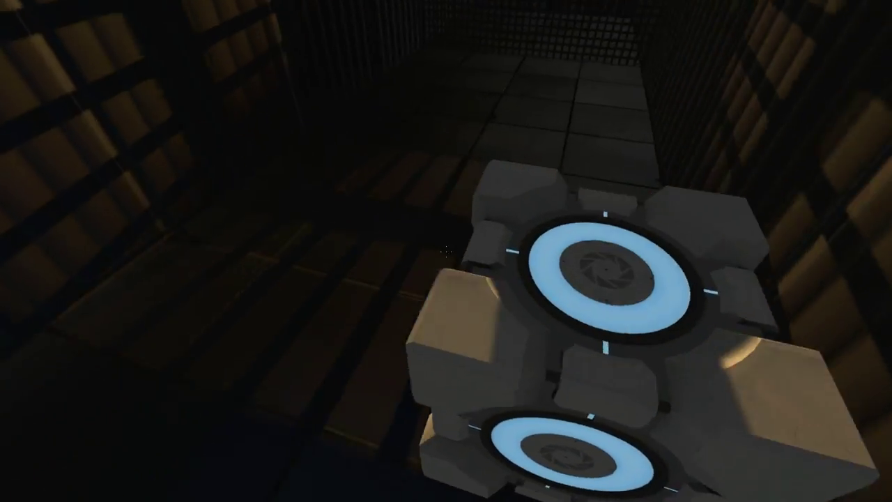
pyautogui.press('e')
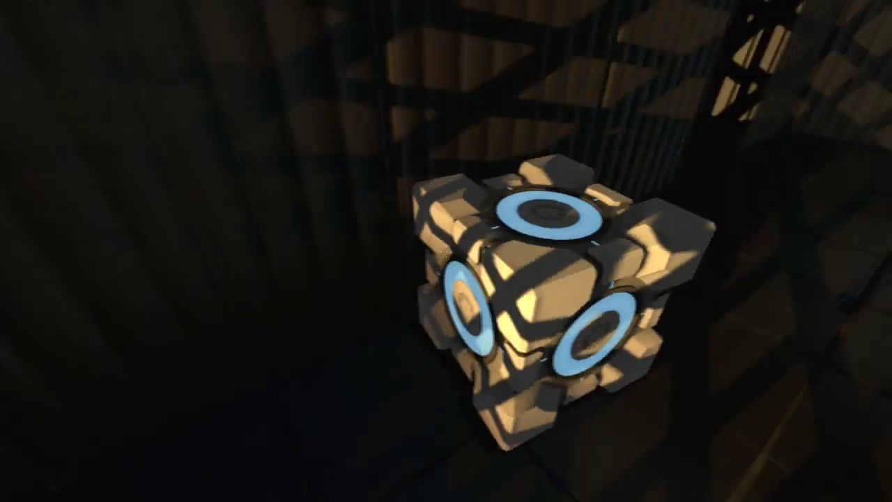
pyautogui.press('w')
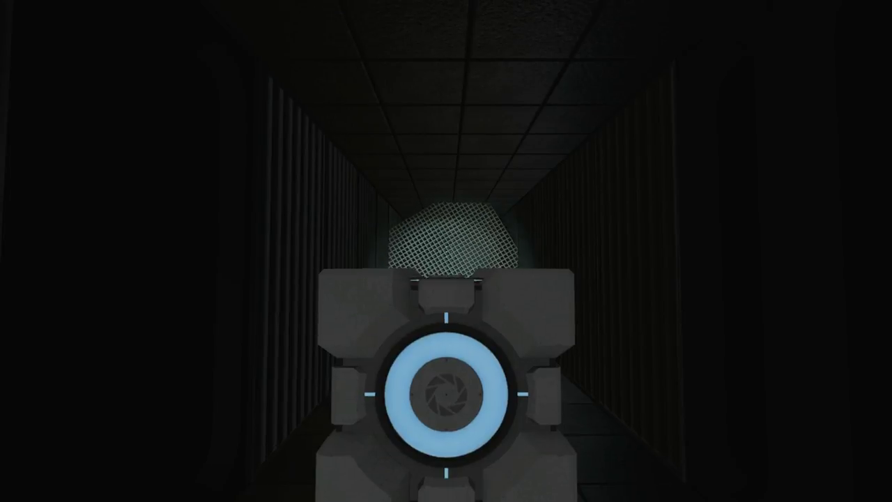
pyautogui.press('e')
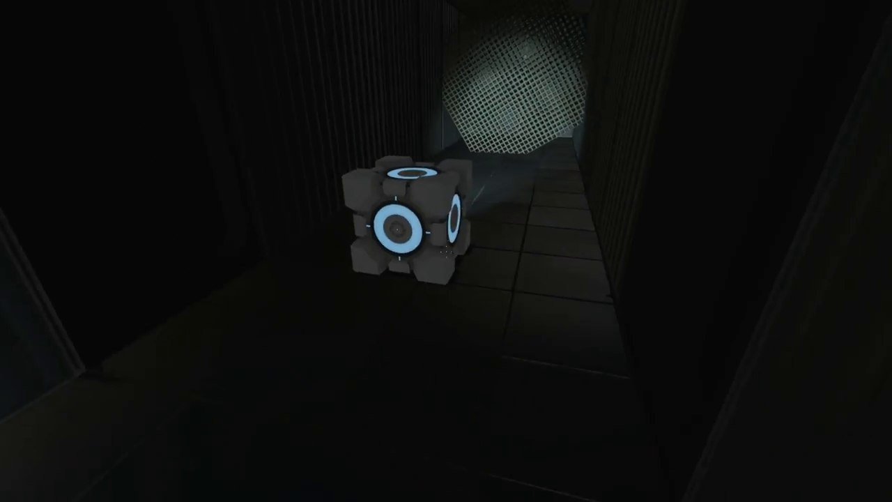
pyautogui.press('e')
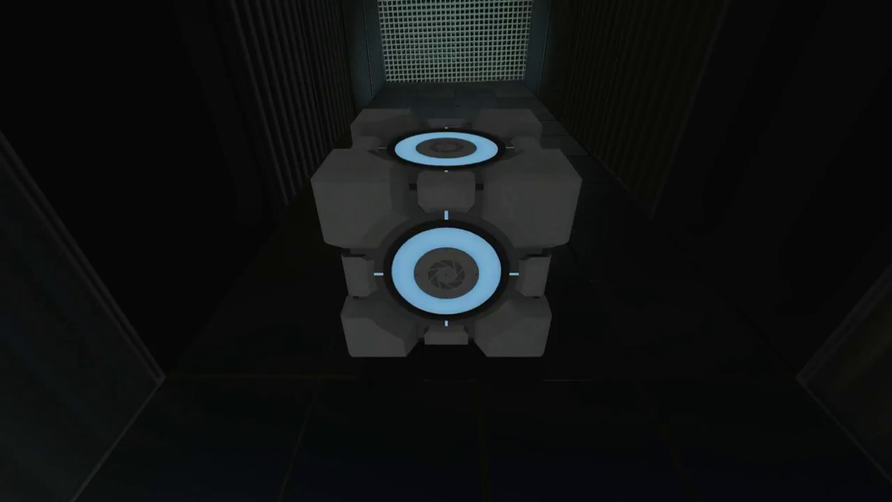
pyautogui.press('e')
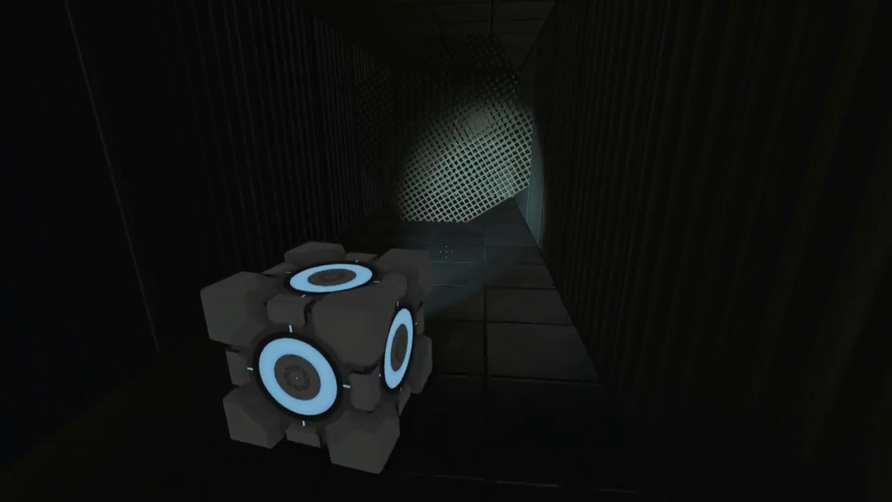
pyautogui.press('e')
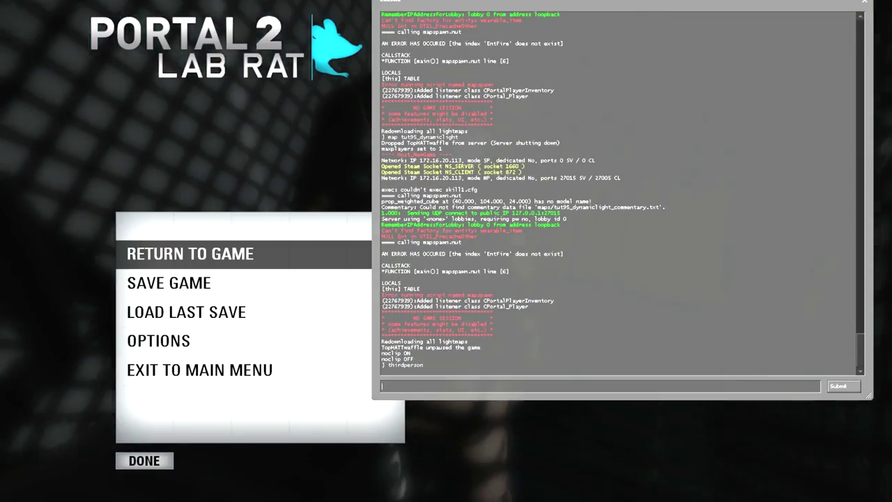
# Walk the player through the projected grate light in thirdperson view to examine the shadow cast on the wall
pyautogui.press('w')
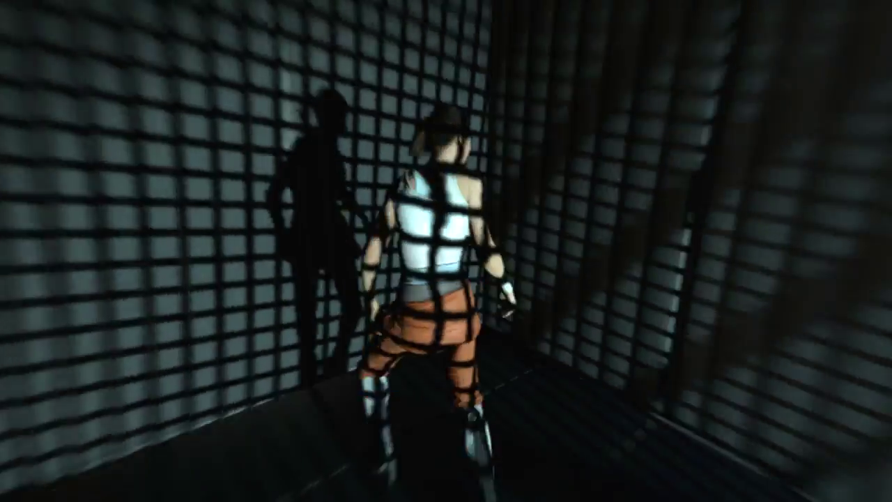